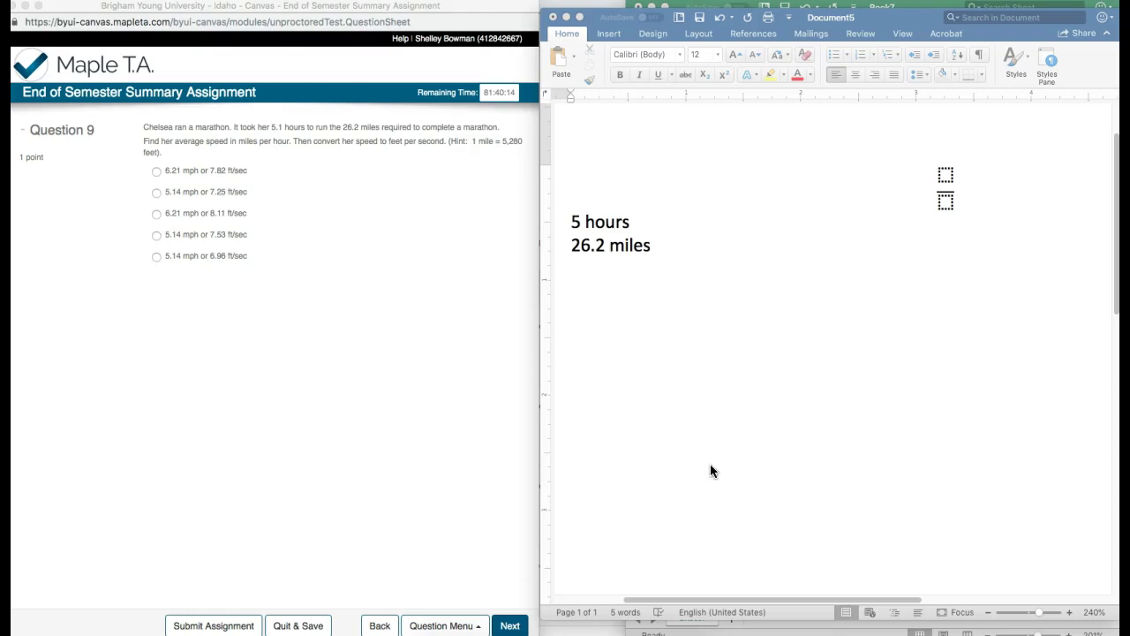
Step: Correct the running time in the notes to 5.1 hours
{"action": "left_click", "coordinate": [578, 231]}
{"action": "left_click", "coordinate": [580, 222]}
{"action": "type", "text": ".1"}
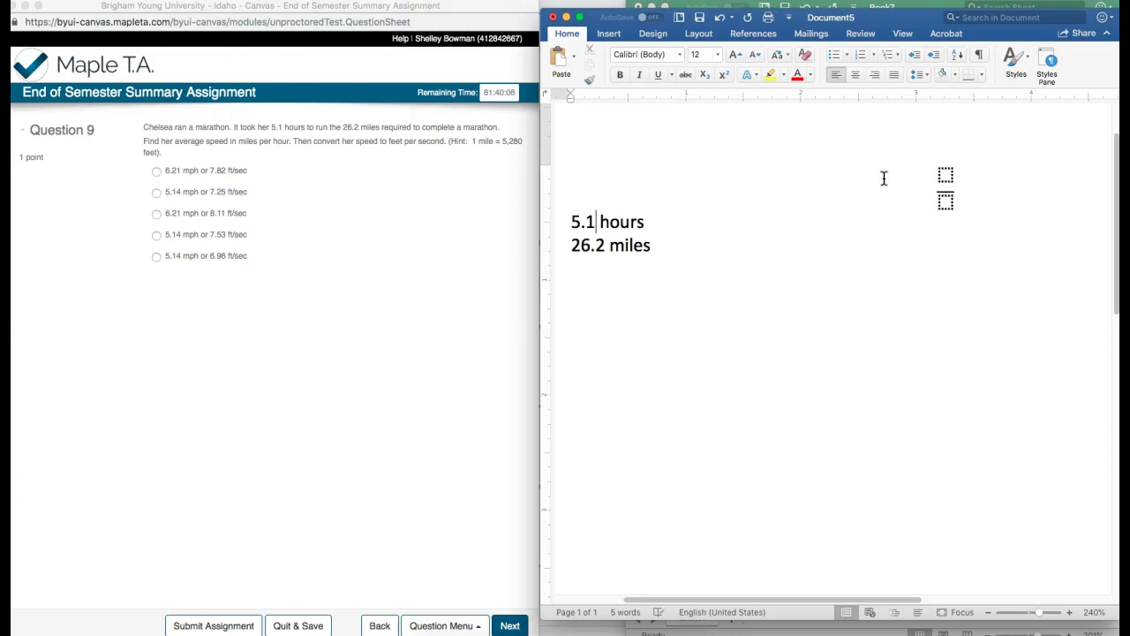
Step: Extend the equation after the empty fraction with an equals sign and a stacked fraction reading feet over second
{"action": "left_click", "coordinate": [984, 188]}
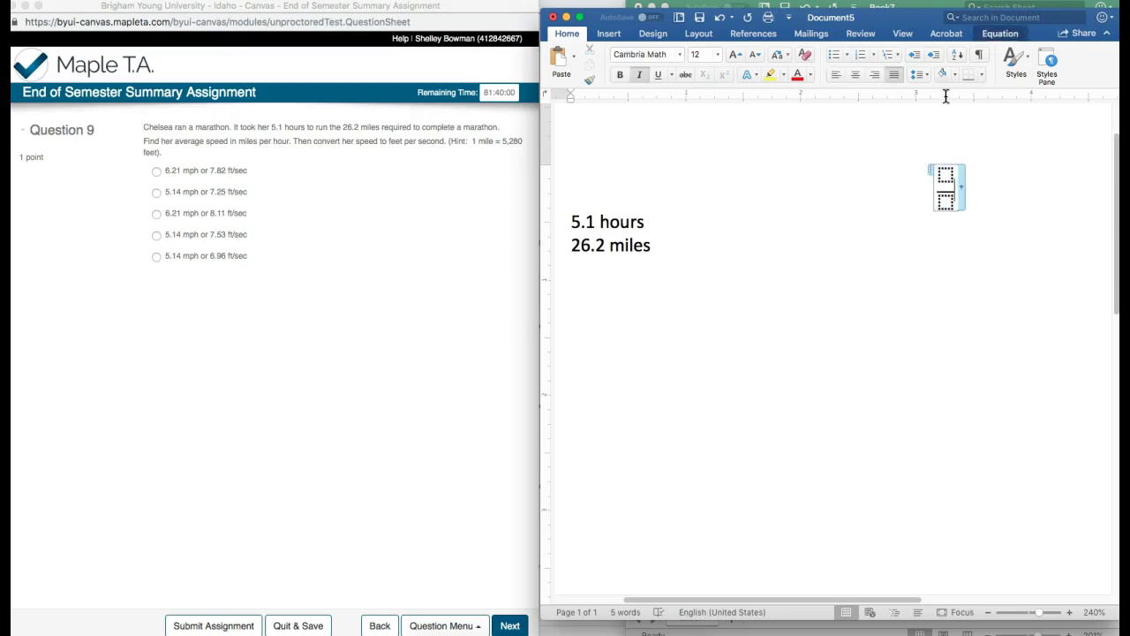
{"action": "left_click", "coordinate": [1003, 34]}
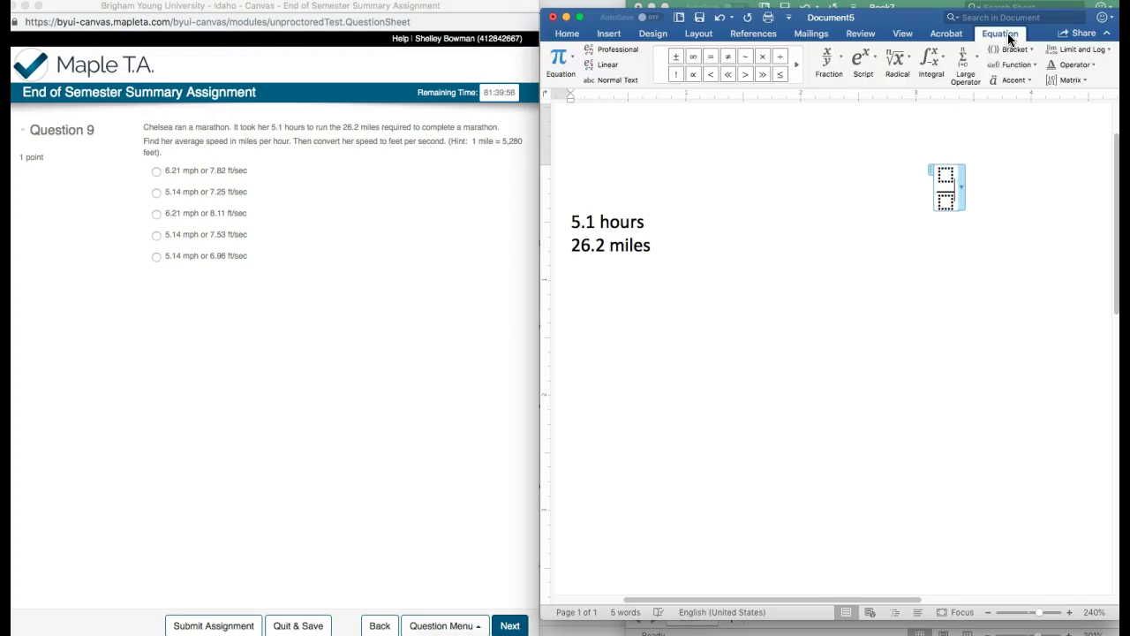
{"action": "type", "text": "="}
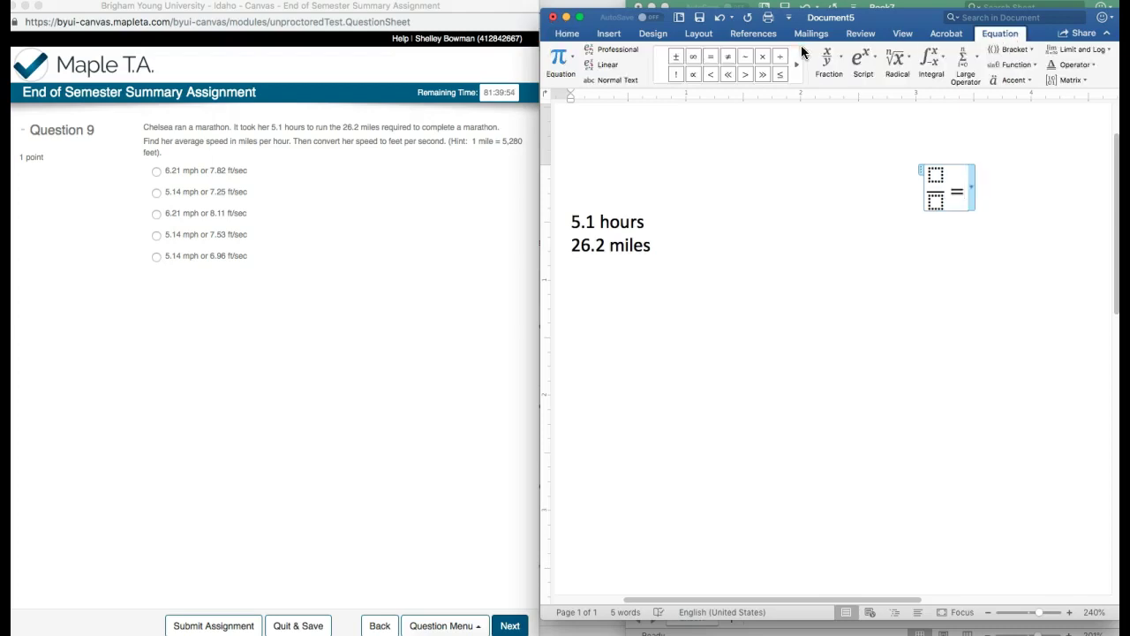
{"action": "left_click", "coordinate": [827, 58]}
{"action": "left_click", "coordinate": [837, 124]}
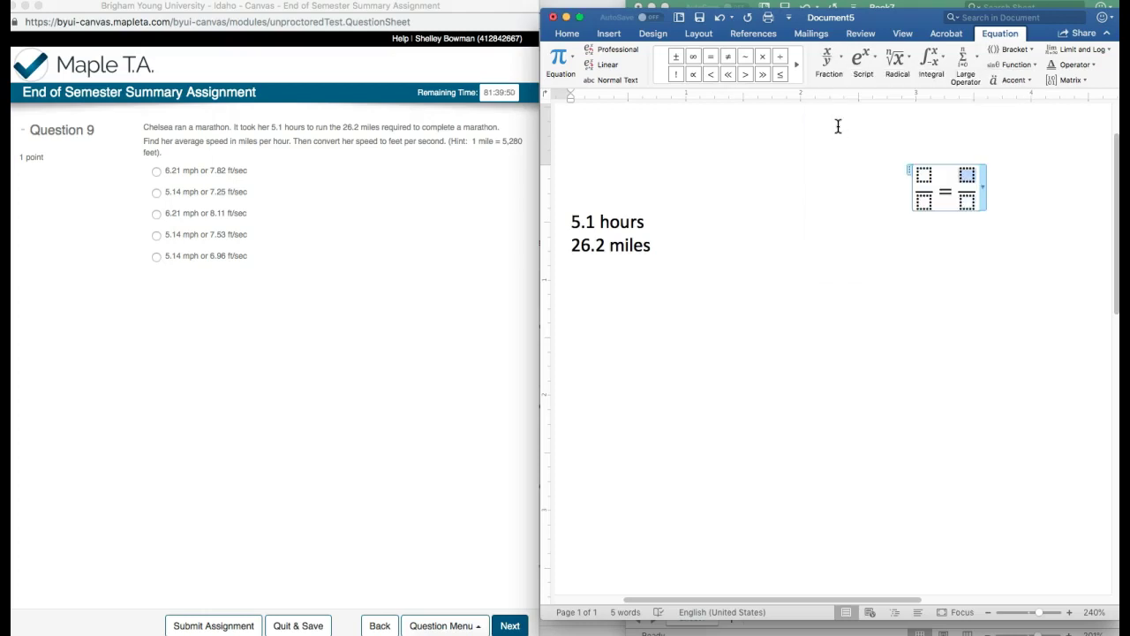
{"action": "type", "text": "feet"}
{"action": "key", "text": "Down"}
{"action": "type", "text": "second"}
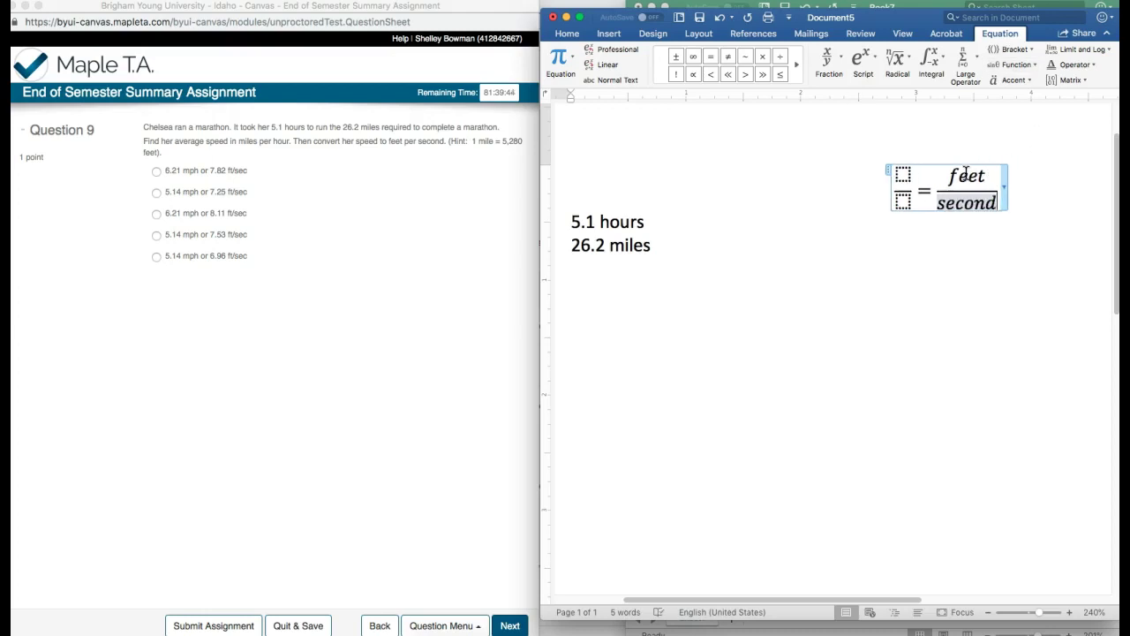
{"action": "left_click_drag", "start_coordinate": [929, 206], "coordinate": [999, 207]}
Step: Fill the empty fraction before the equals sign with 26.2 miles over 5.1 hours
{"action": "left_click", "coordinate": [909, 177]}
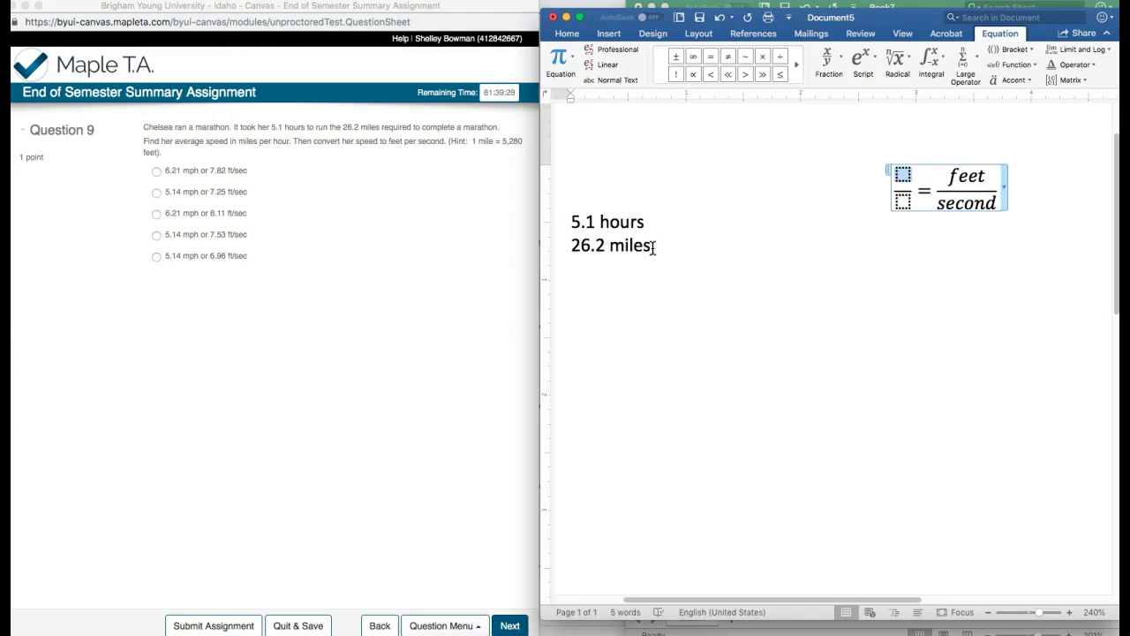
{"action": "left_click_drag", "start_coordinate": [655, 247], "coordinate": [575, 248]}
{"action": "left_click", "coordinate": [980, 185]}
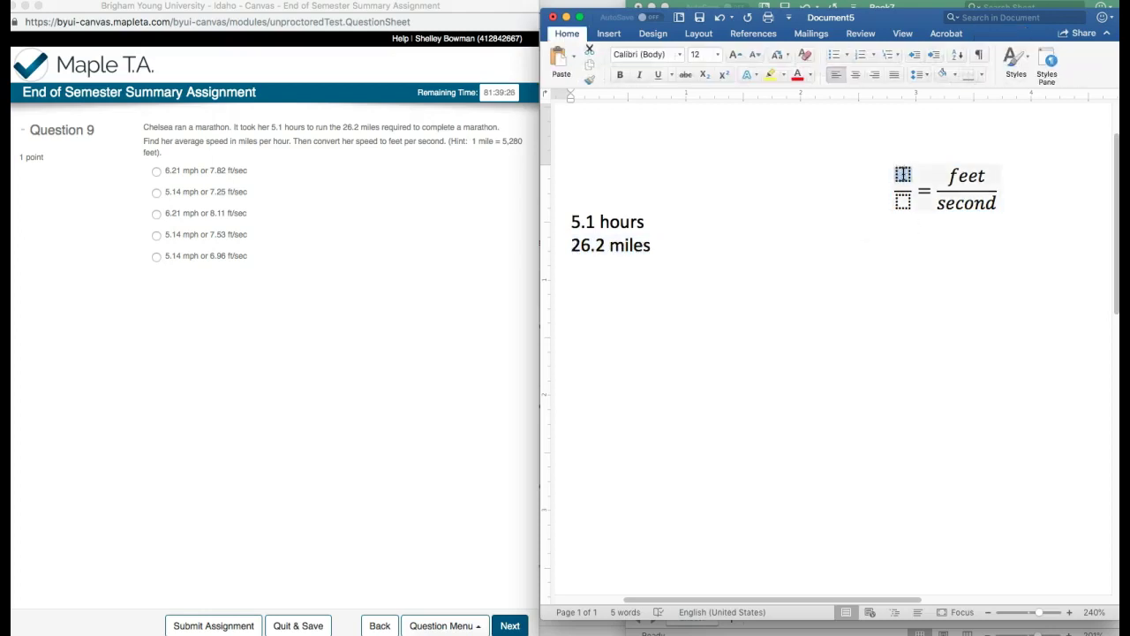
{"action": "left_click", "coordinate": [941, 170]}
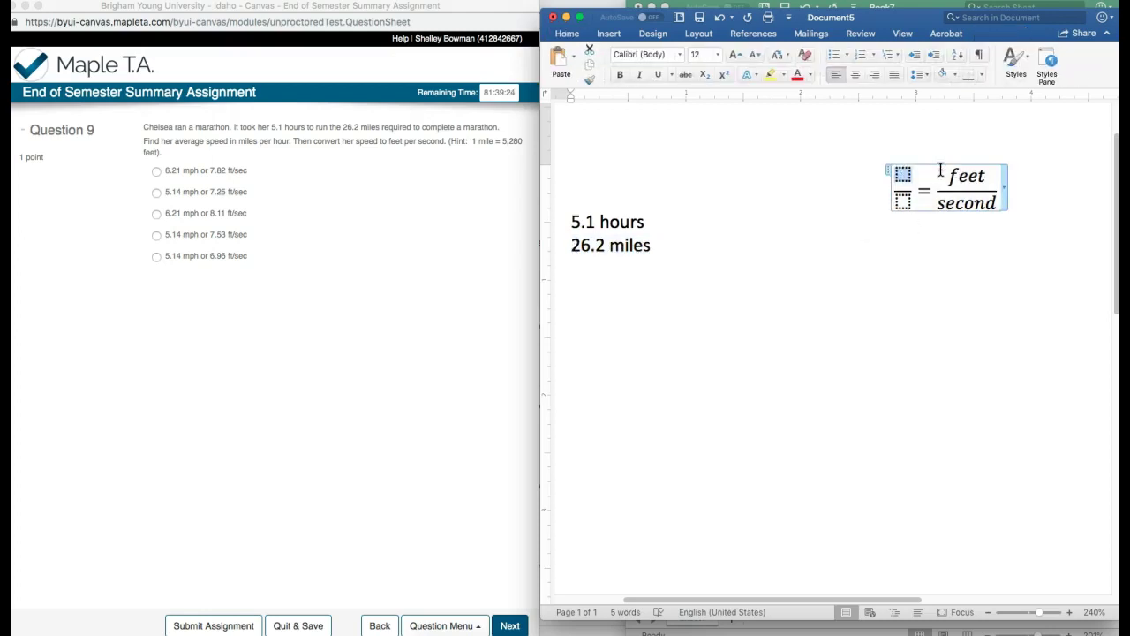
{"action": "type", "text": "26."}
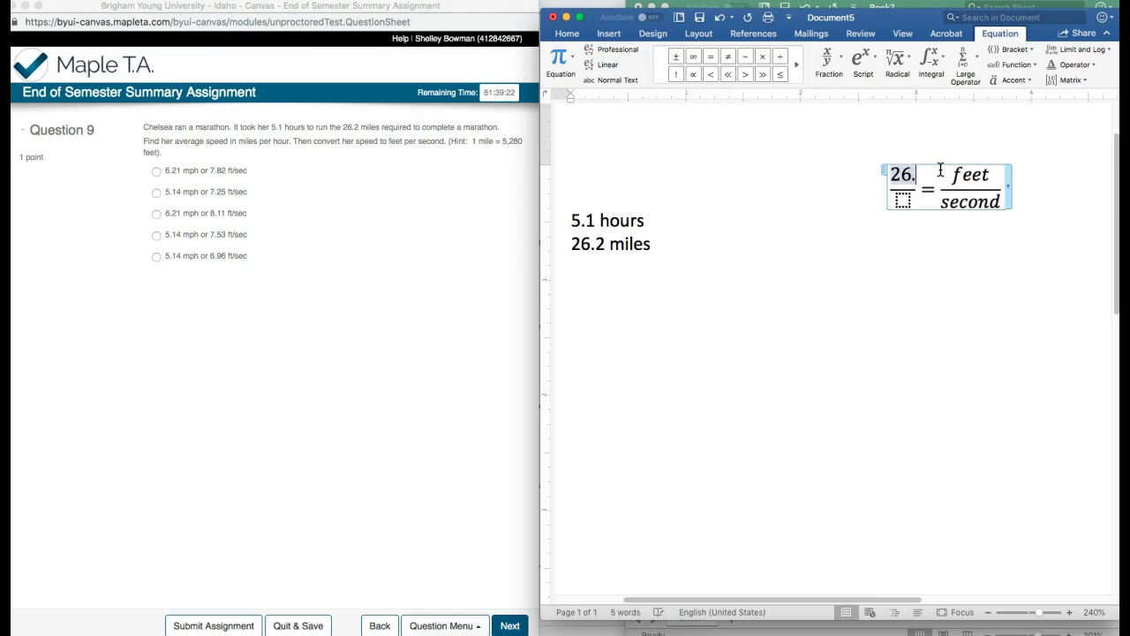
{"action": "type", "text": "2 miles"}
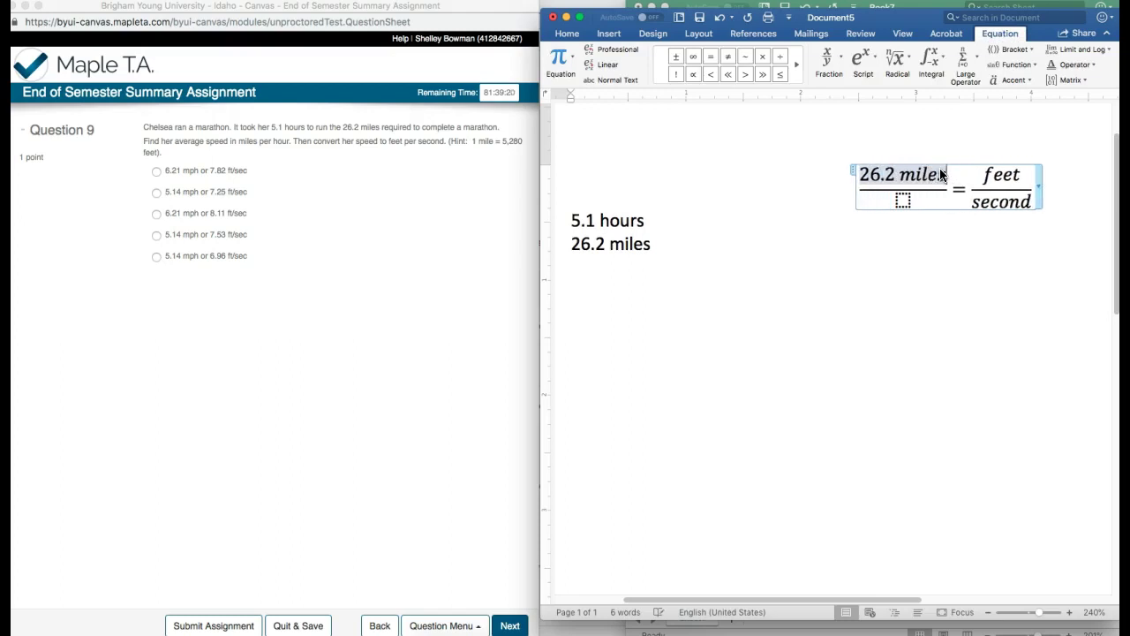
{"action": "key", "text": "Down"}
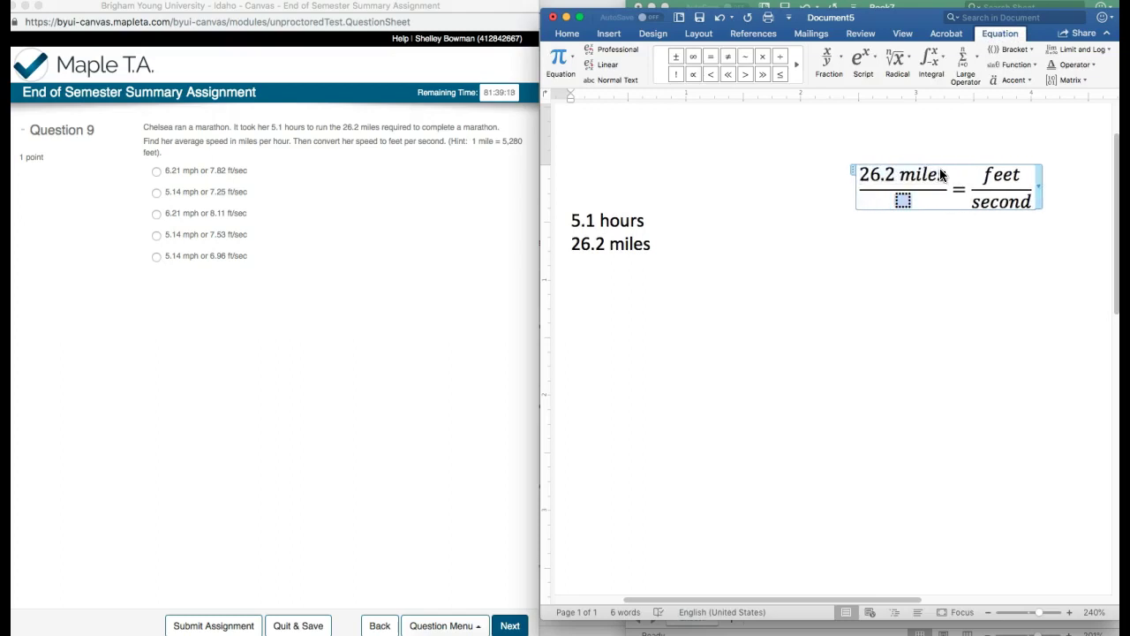
{"action": "type", "text": "5.1 hours"}
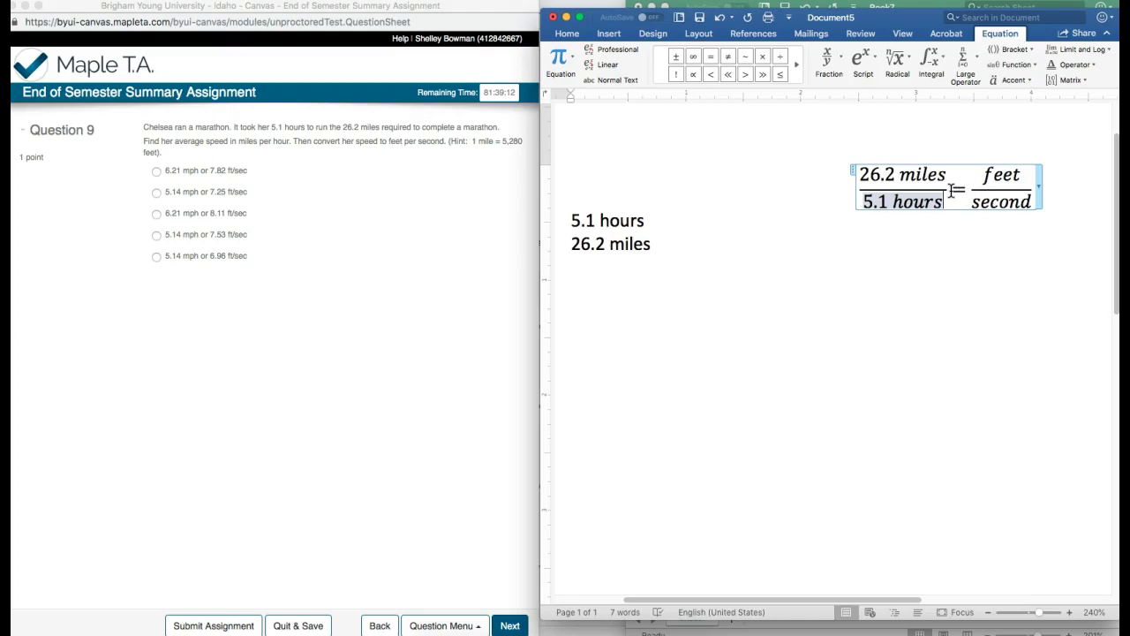
Step: Multiply the 26.2 miles over 5.1 hours fraction by a new stacked fraction reading feet over miles
{"action": "left_click", "coordinate": [957, 190]}
{"action": "left_click", "coordinate": [839, 60]}
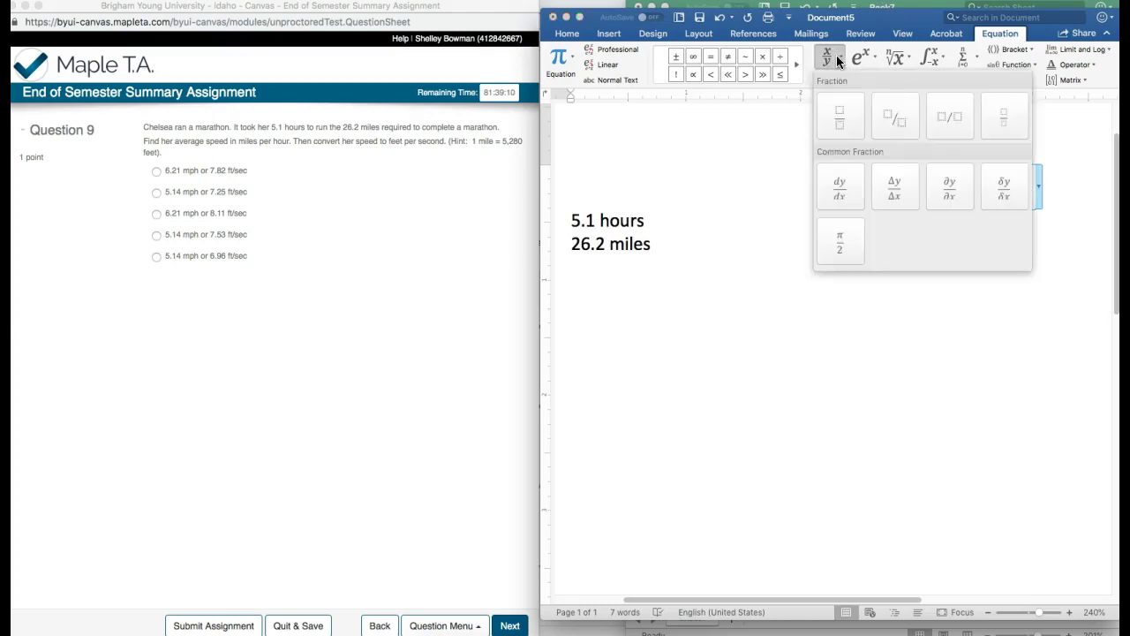
{"action": "left_click", "coordinate": [841, 113]}
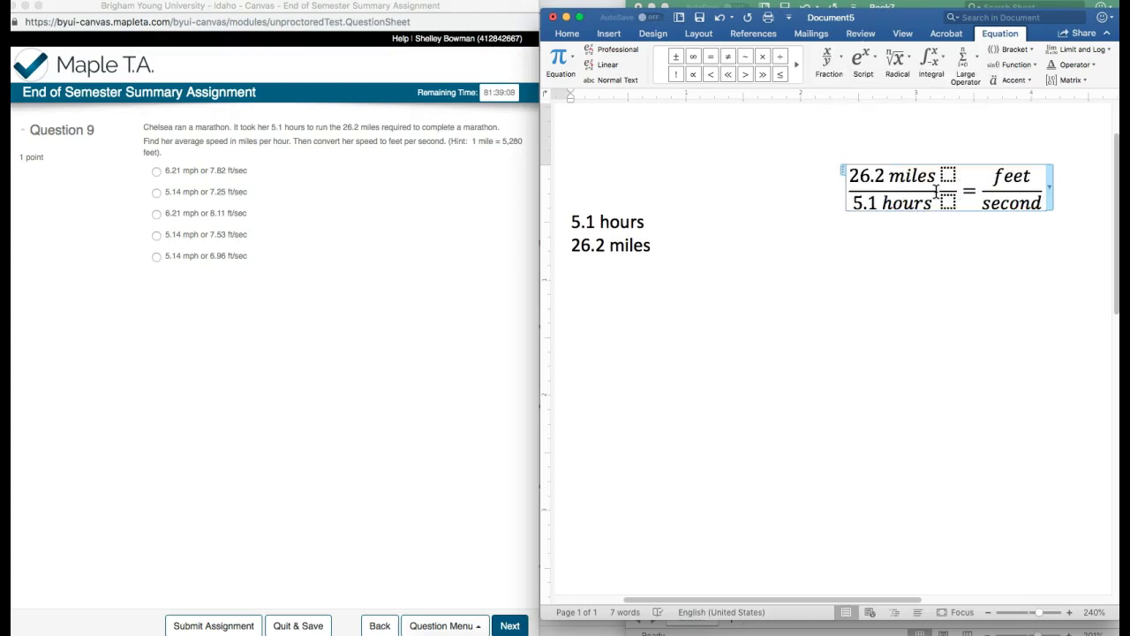
{"action": "type", "text": "*"}
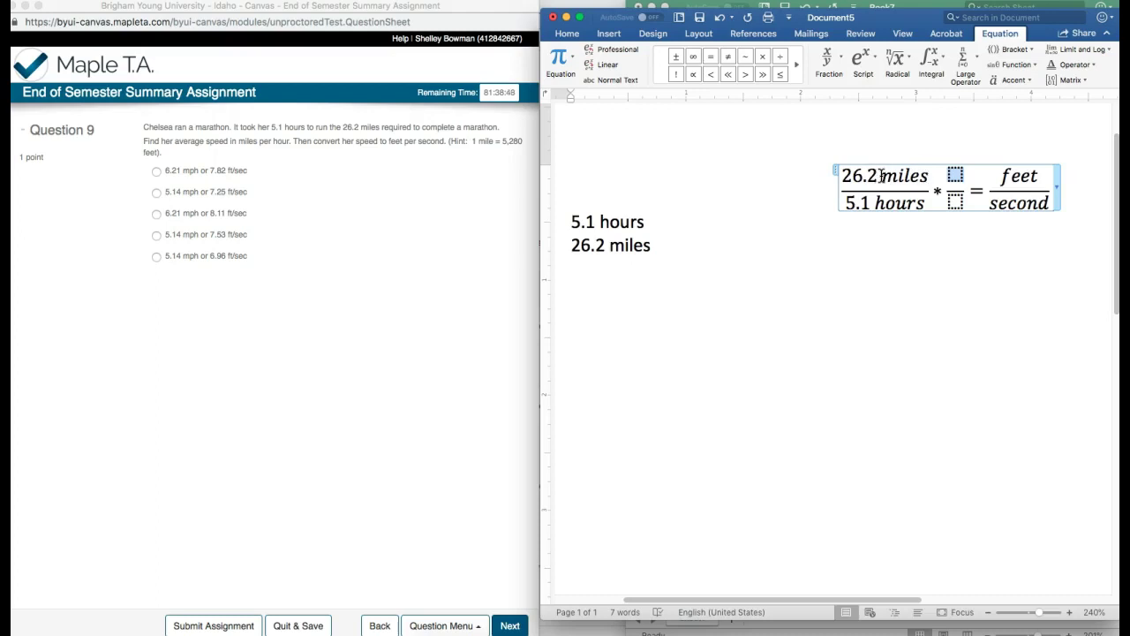
{"action": "left_click", "coordinate": [953, 203]}
{"action": "type", "text": "miles"}
{"action": "key", "text": "Up"}
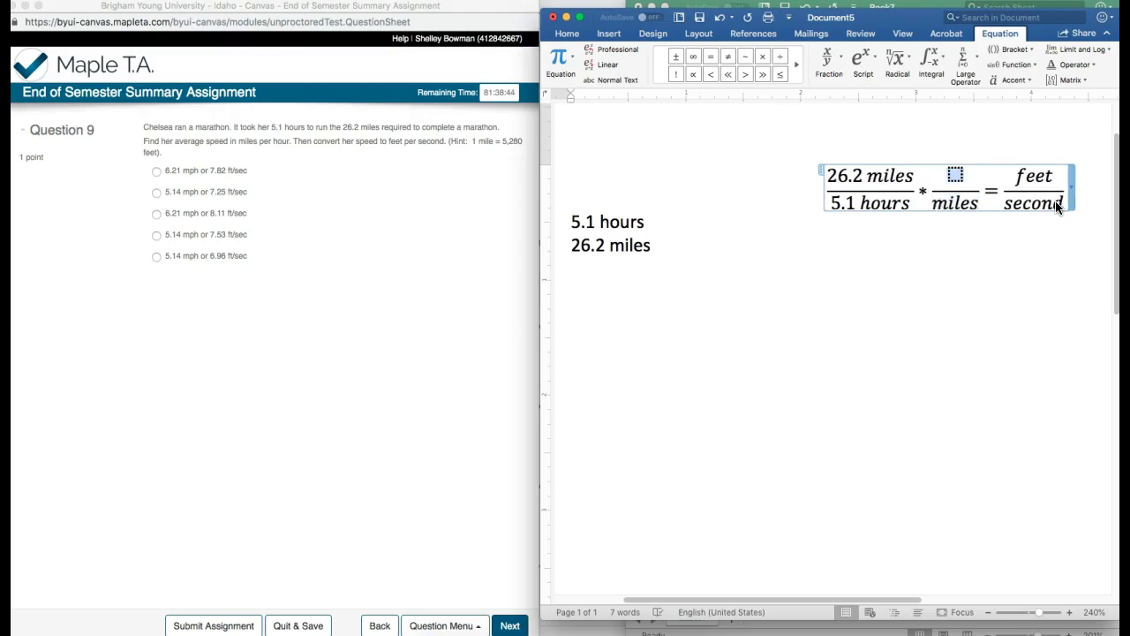
{"action": "type", "text": "feet"}
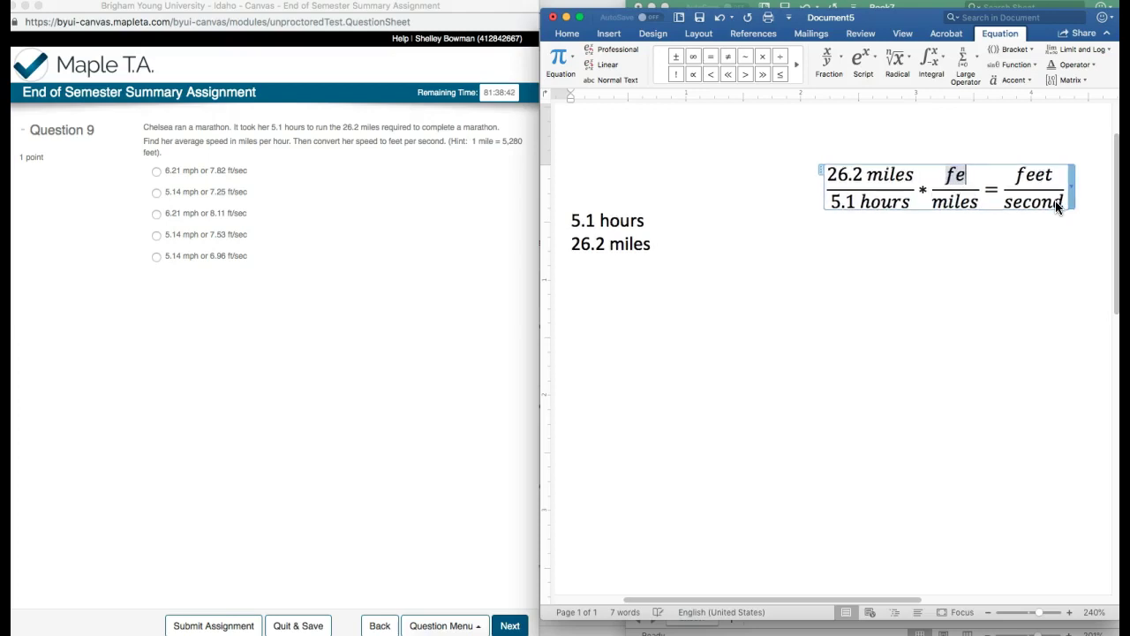
Step: Complete the distance conversion fraction so it reads 5280 feet over 1 mile
{"action": "left_click", "coordinate": [938, 175]}
{"action": "type", "text": "5280 feet"}
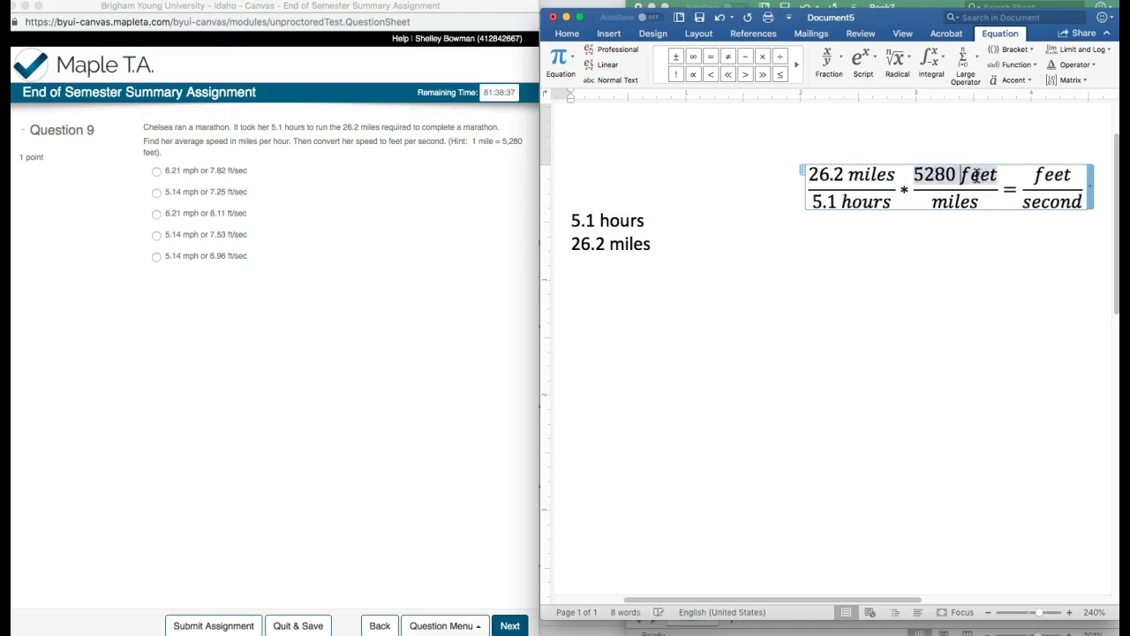
{"action": "key", "text": "Down"}
{"action": "type", "text": "1"}
{"action": "key", "text": "BackSpace"}
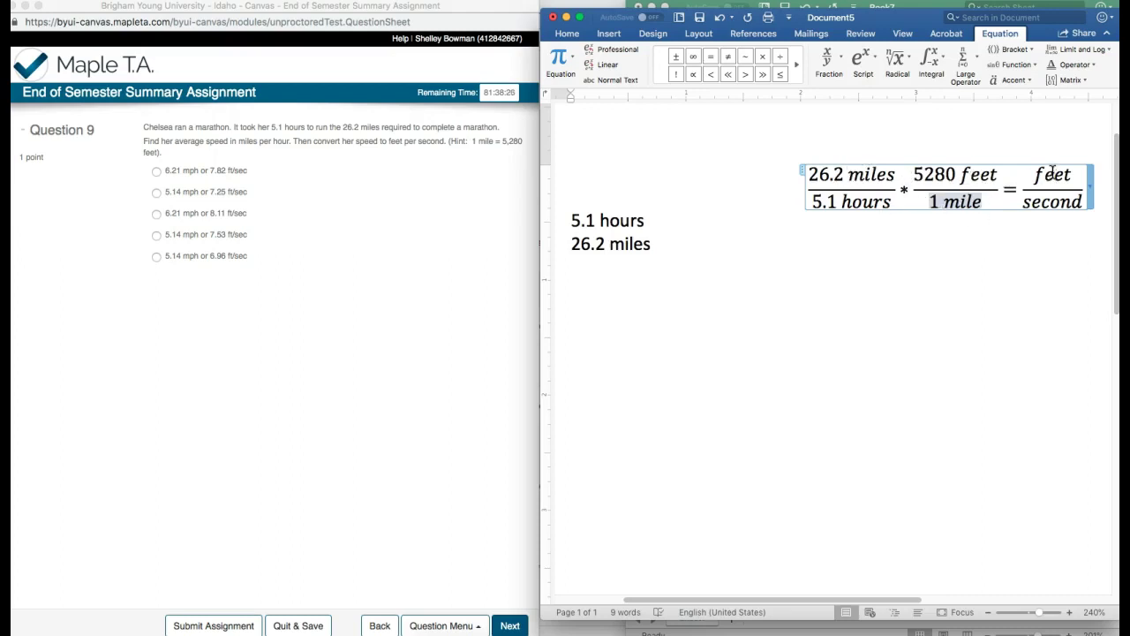
Step: Multiply by another stacked fraction before the equals sign, with hours as its numerator
{"action": "left_click", "coordinate": [1001, 187]}
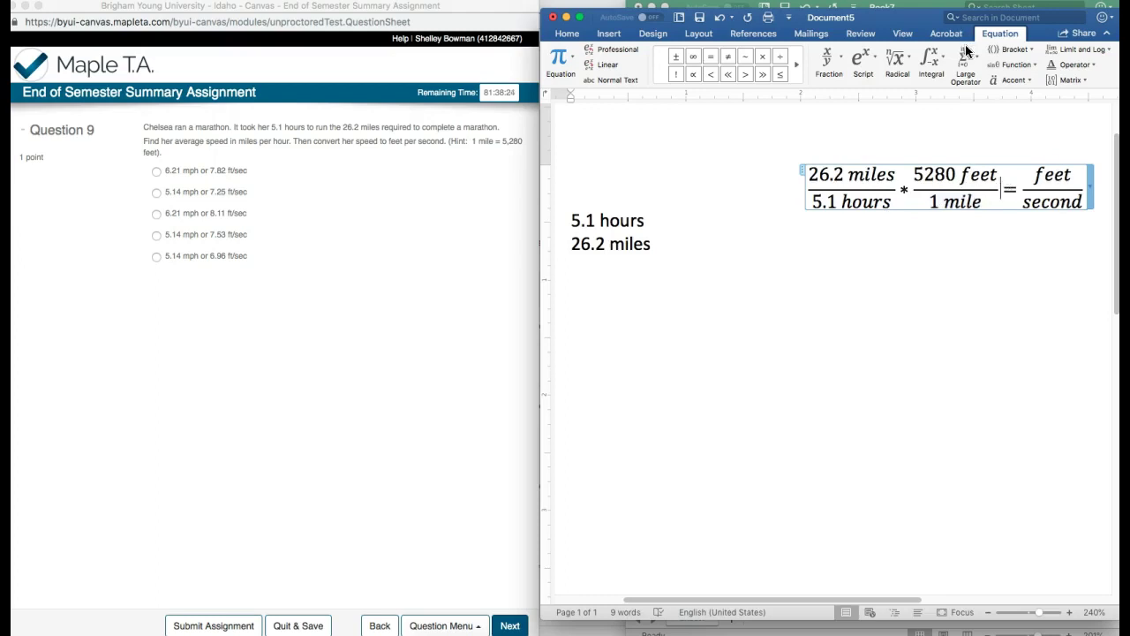
{"action": "left_click", "coordinate": [826, 54]}
{"action": "left_click", "coordinate": [847, 106]}
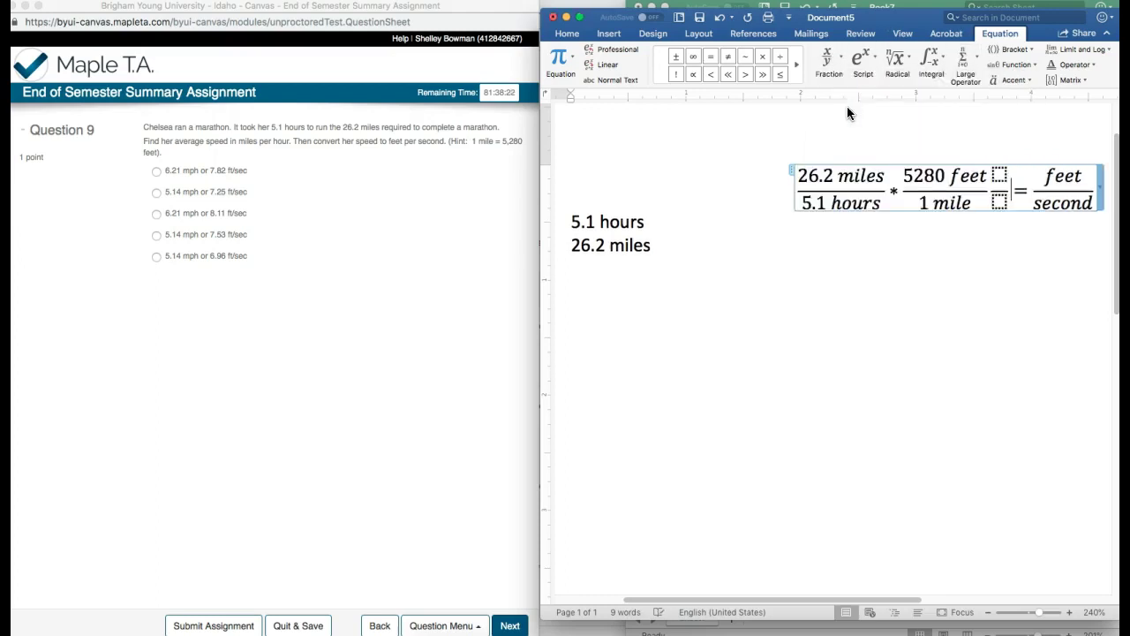
{"action": "left_click", "coordinate": [990, 189]}
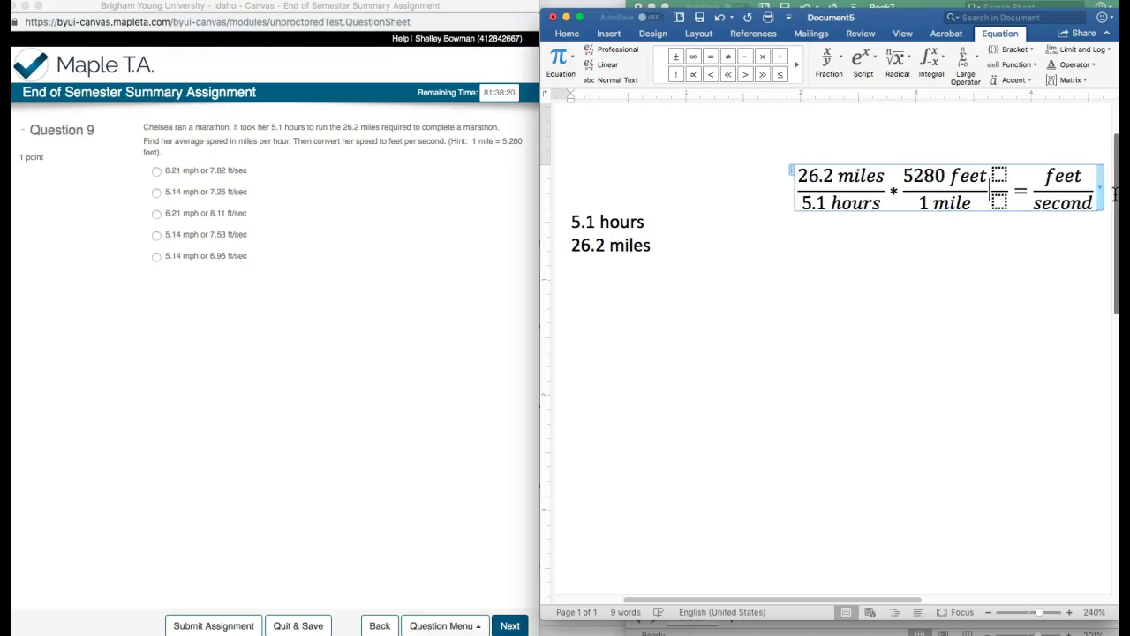
{"action": "type", "text": "*"}
{"action": "key", "text": "Right"}
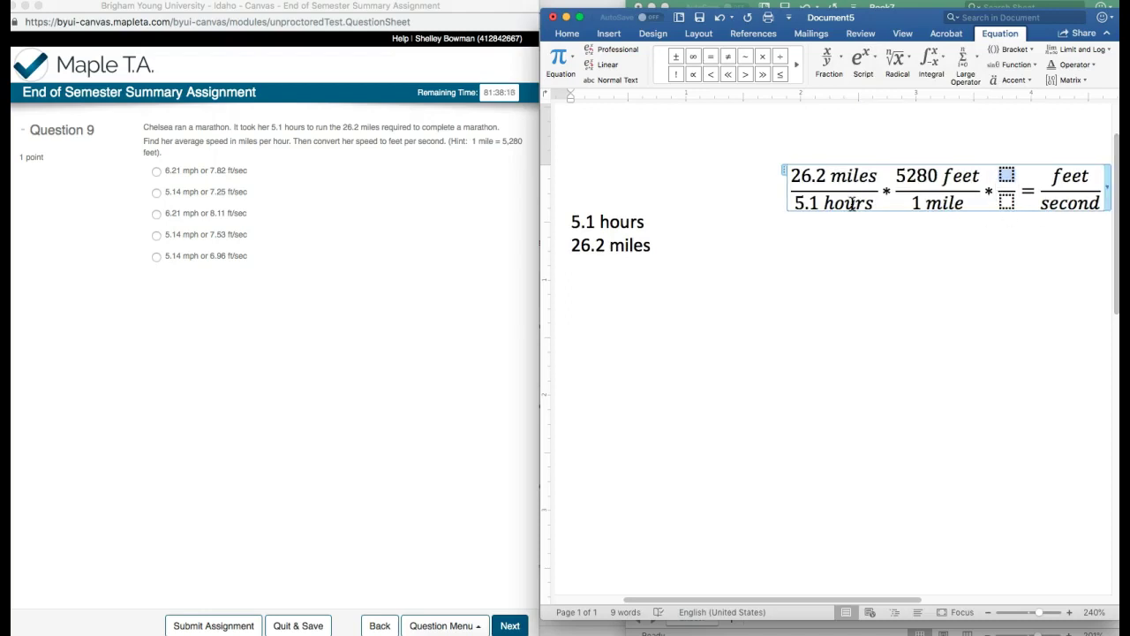
{"action": "type", "text": "hours"}
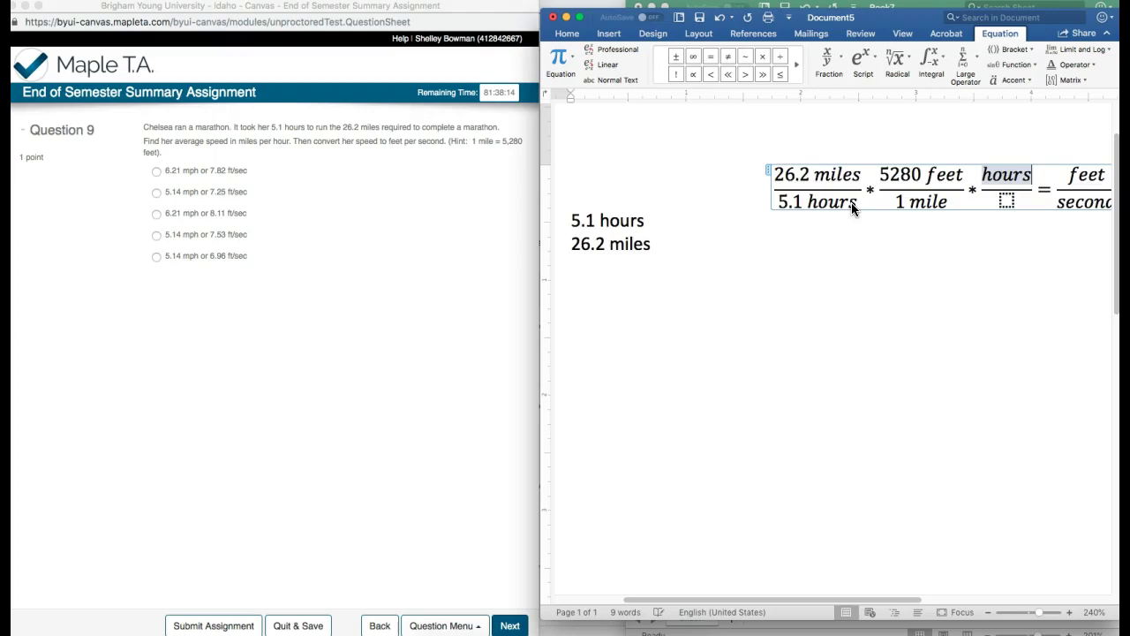
Step: Widen the document window and complete the hours fraction as 1 hours over 60 minutes
{"action": "key", "text": "Down"}
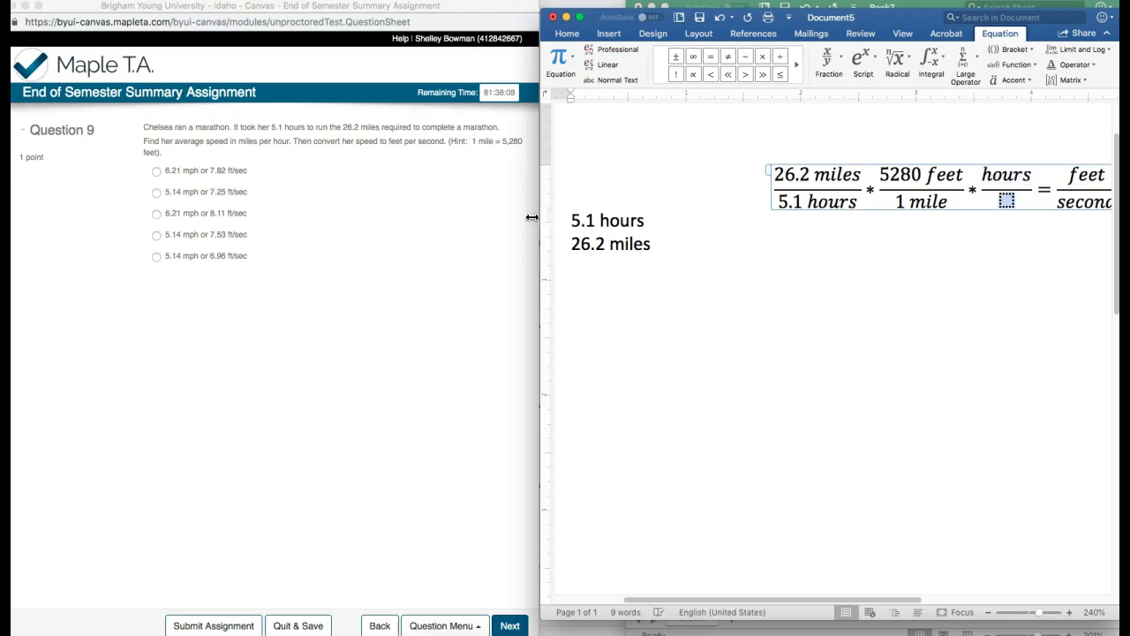
{"action": "left_click_drag", "start_coordinate": [511, 216], "coordinate": [394, 211]}
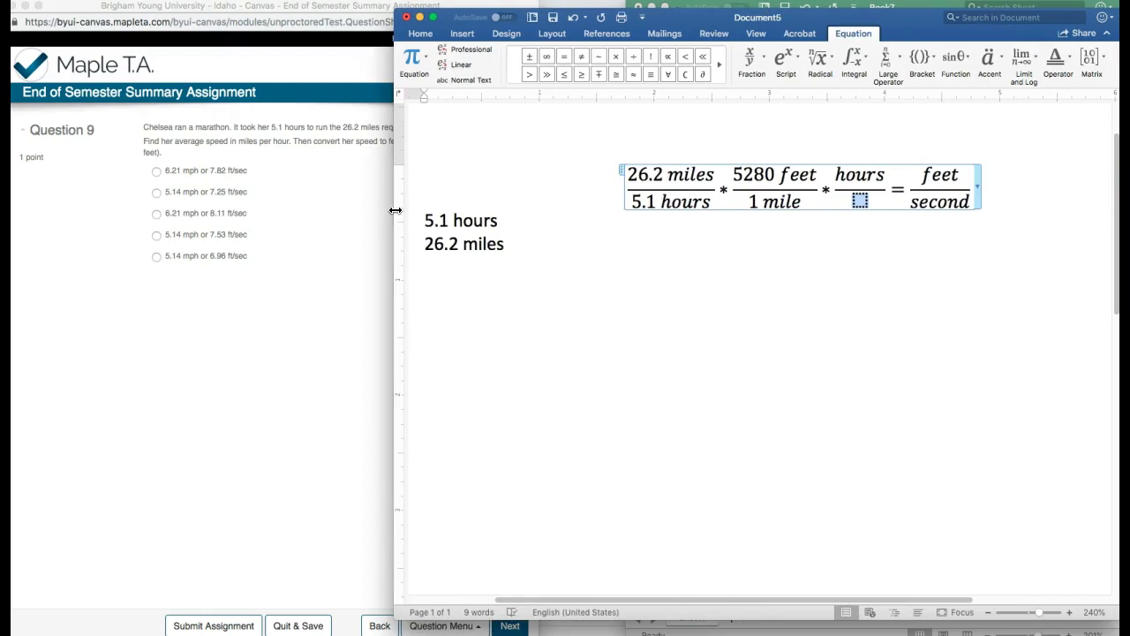
{"action": "type", "text": "60 minutes"}
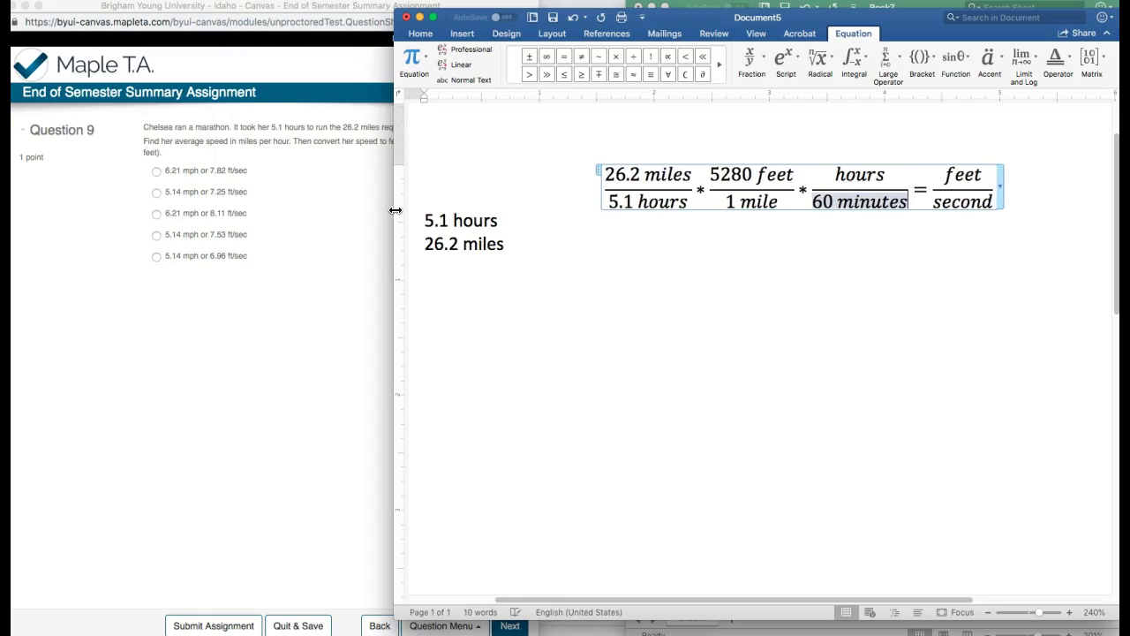
{"action": "left_click", "coordinate": [830, 174]}
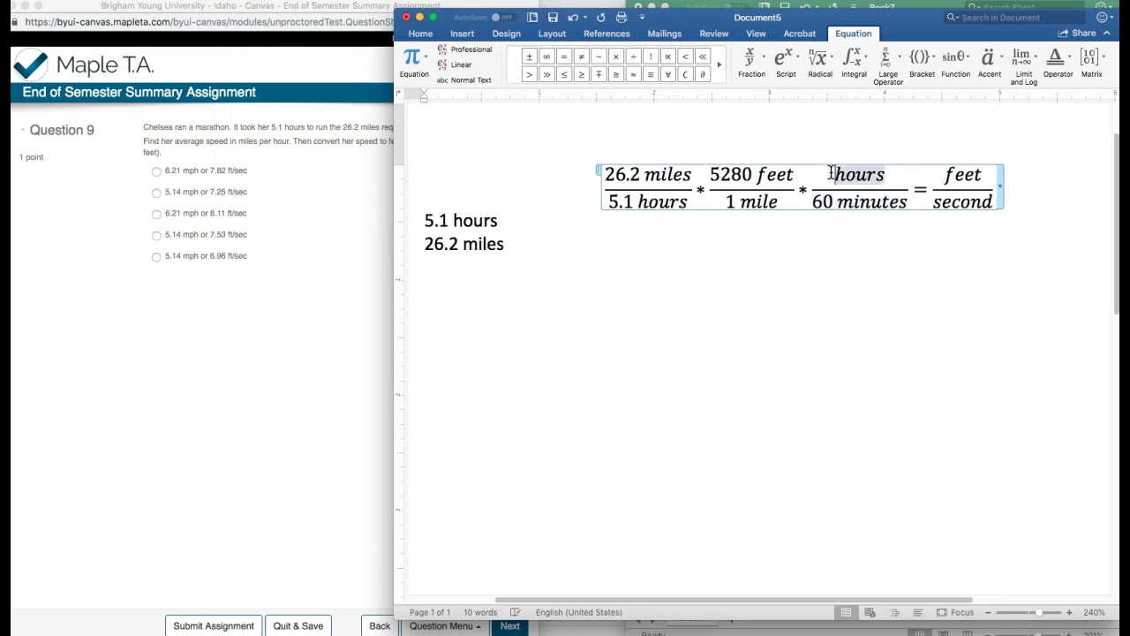
{"action": "type", "text": "1"}
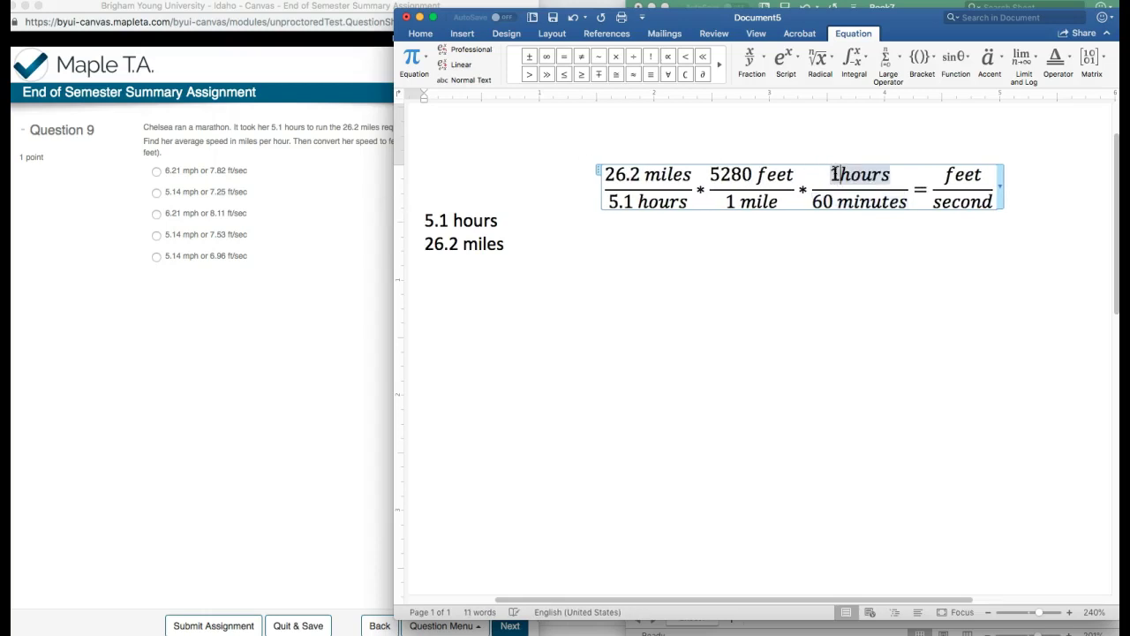
Step: Multiply by another stacked fraction before the equals sign, reading minutes over seconds
{"action": "left_click", "coordinate": [910, 189]}
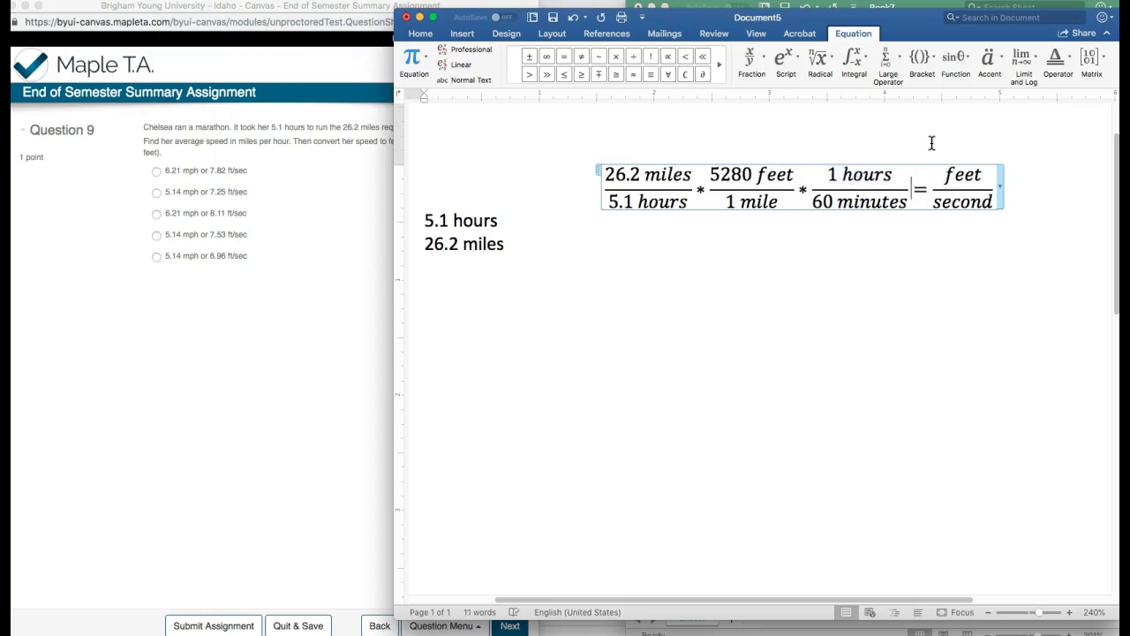
{"action": "left_click", "coordinate": [750, 60]}
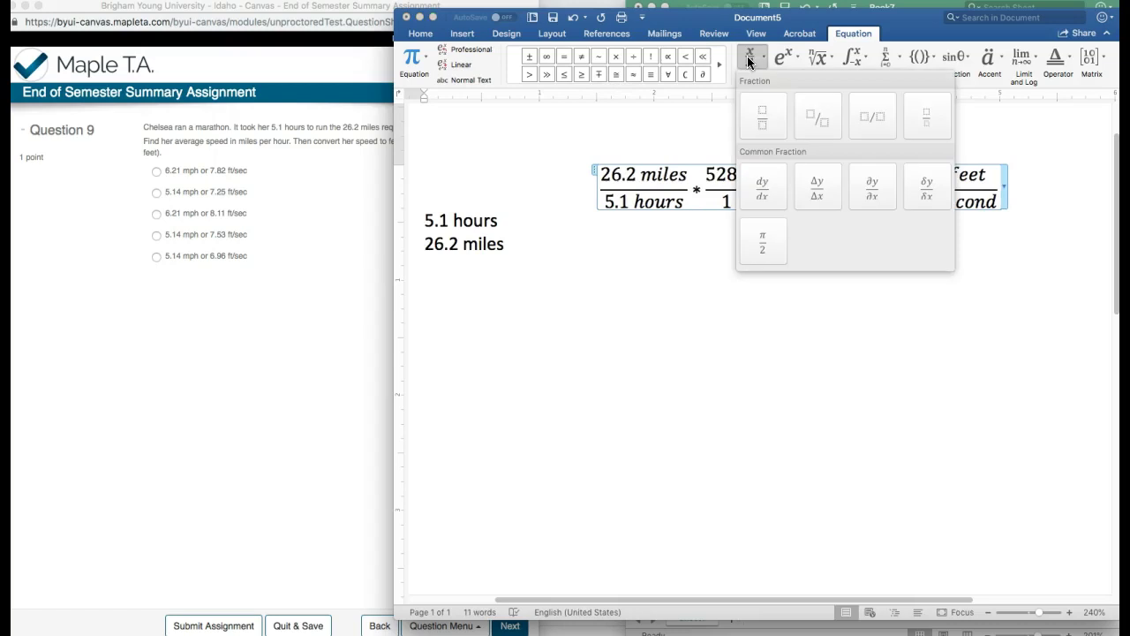
{"action": "left_click", "coordinate": [747, 109]}
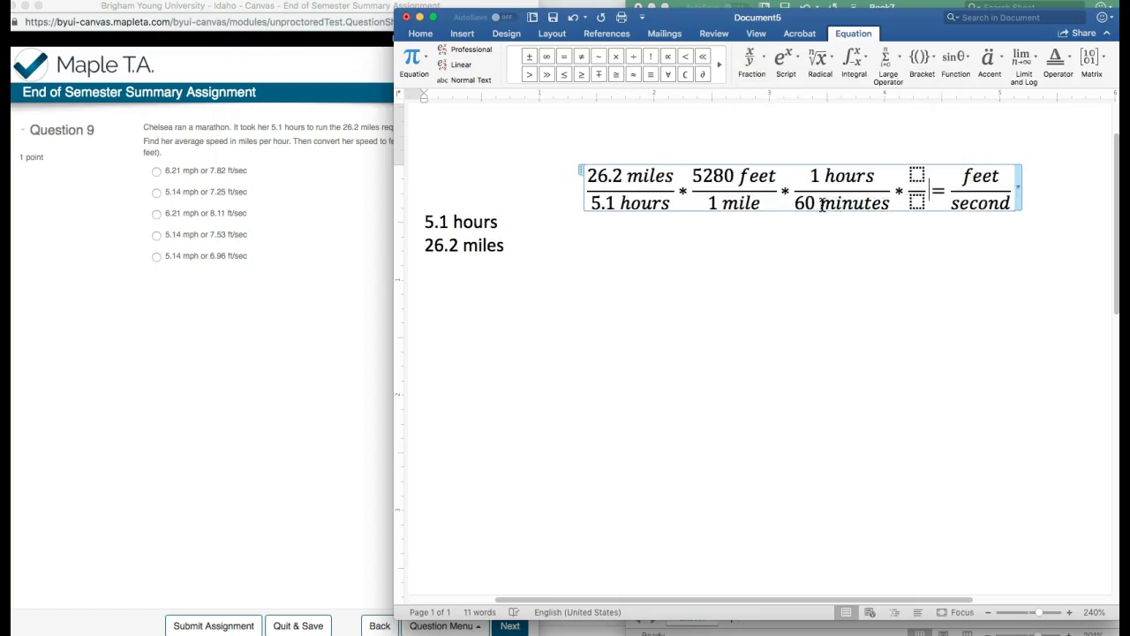
{"action": "left_click", "coordinate": [918, 173]}
{"action": "type", "text": "minutes"}
{"action": "key", "text": "Down"}
{"action": "type", "text": "seconds"}
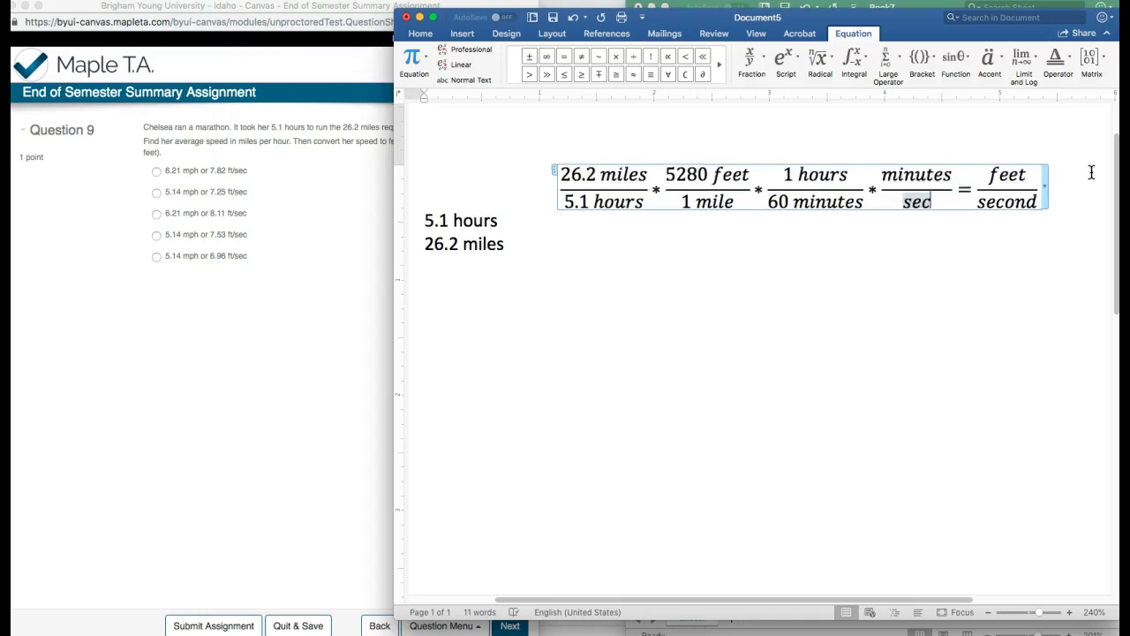
Step: Complete the minutes-over-seconds fraction so it reads 1 minutes over 60 seconds
{"action": "left_click", "coordinate": [881, 177]}
{"action": "type", "text": "1"}
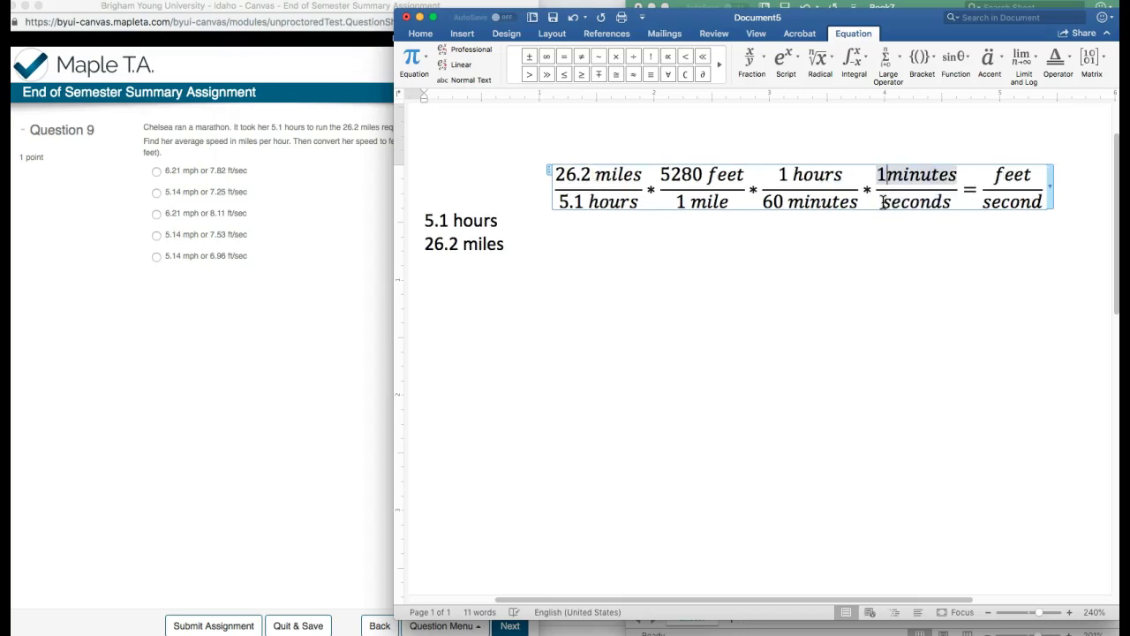
{"action": "left_click", "coordinate": [944, 198]}
{"action": "type", "text": "60"}
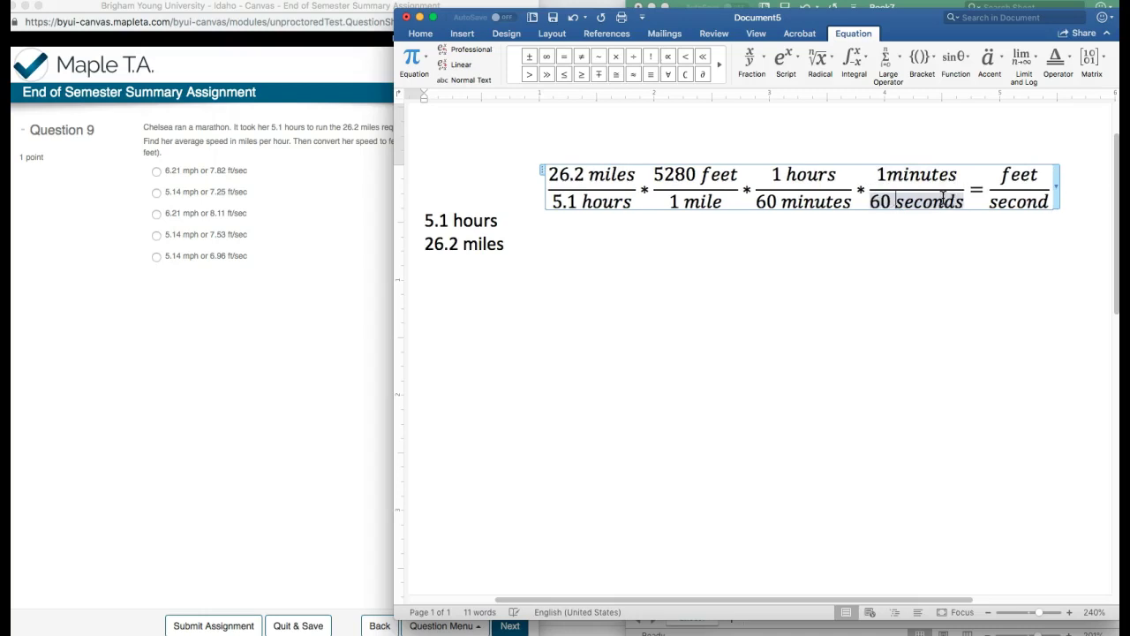
{"action": "left_click", "coordinate": [894, 175]}
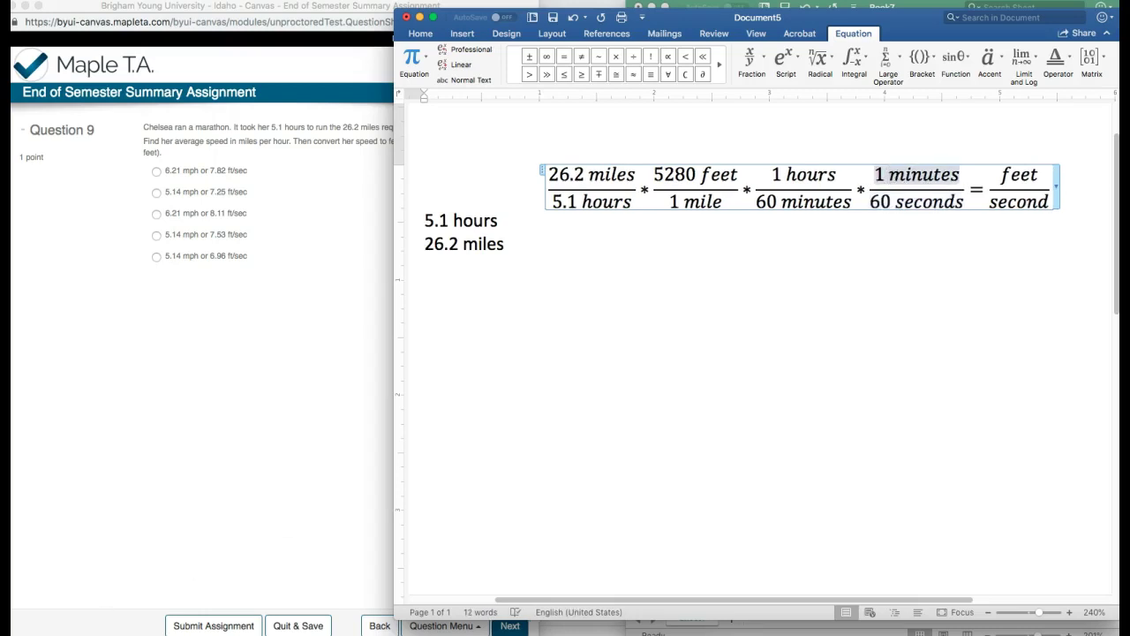
Step: Strike through the cancelling units miles and mile in the first two fractions
{"action": "left_click", "coordinate": [423, 35]}
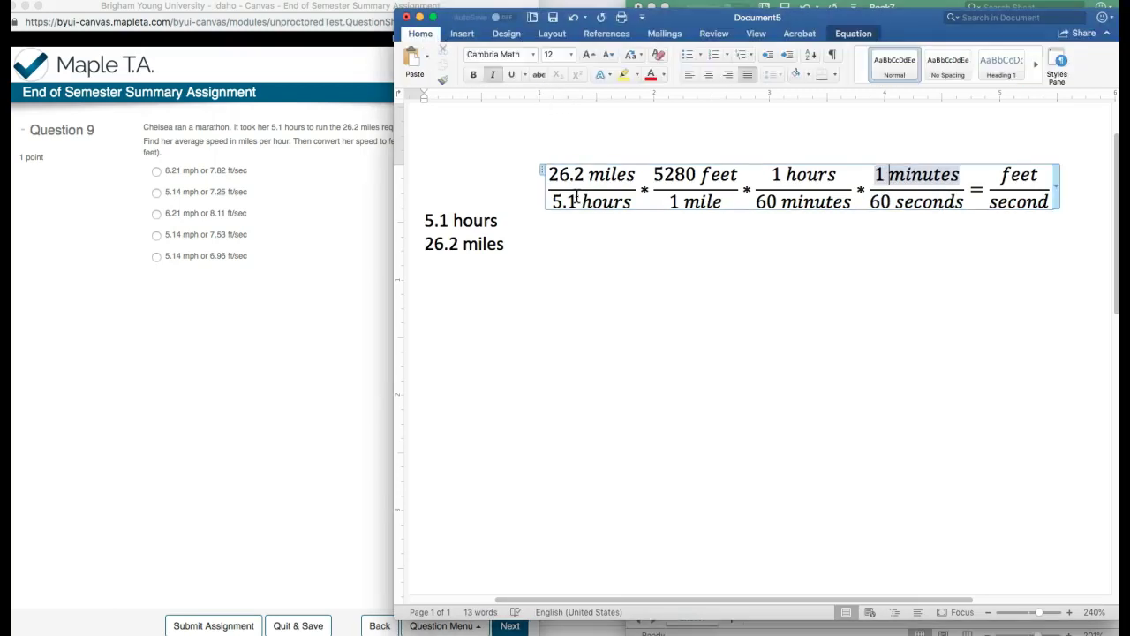
{"action": "left_click_drag", "start_coordinate": [590, 176], "coordinate": [717, 203]}
{"action": "left_click", "coordinate": [538, 74]}
{"action": "left_click", "coordinate": [539, 75]}
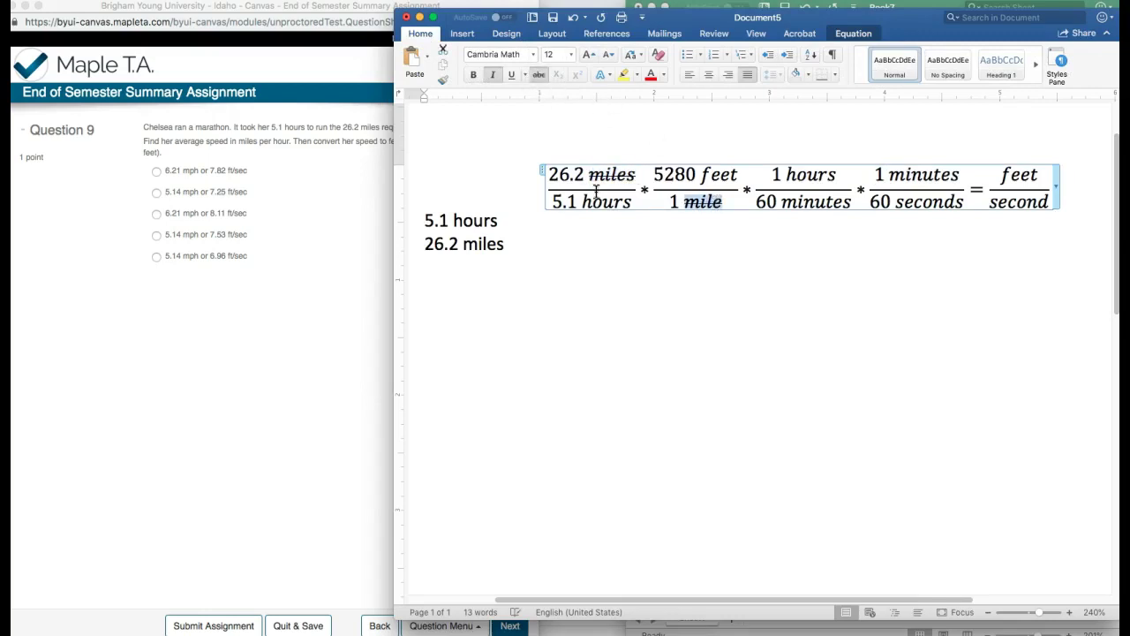
Step: Strike through hours in the 5.1 hours denominator and in the 1 hours numerator
{"action": "left_click_drag", "start_coordinate": [582, 201], "coordinate": [632, 204]}
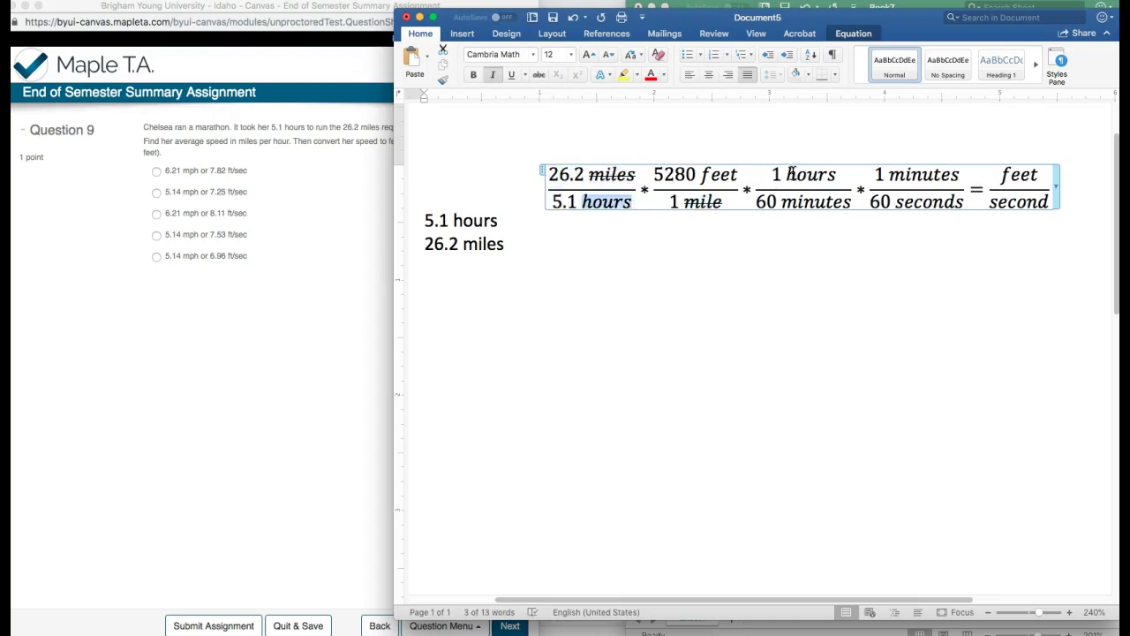
{"action": "left_click_drag", "start_coordinate": [788, 173], "coordinate": [809, 171]}
{"action": "left_click_drag", "start_coordinate": [830, 172], "coordinate": [837, 174]}
{"action": "left_click", "coordinate": [537, 76]}
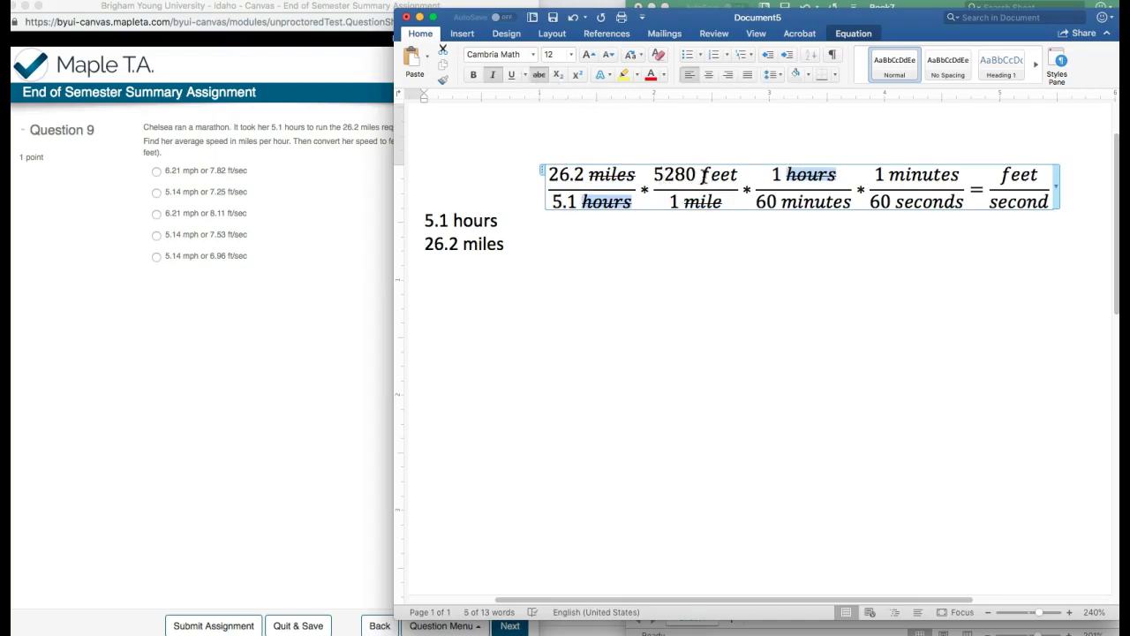
Step: Strike through minutes in the 60 minutes denominator and in the 1 minutes numerator
{"action": "left_click_drag", "start_coordinate": [710, 179], "coordinate": [737, 177]}
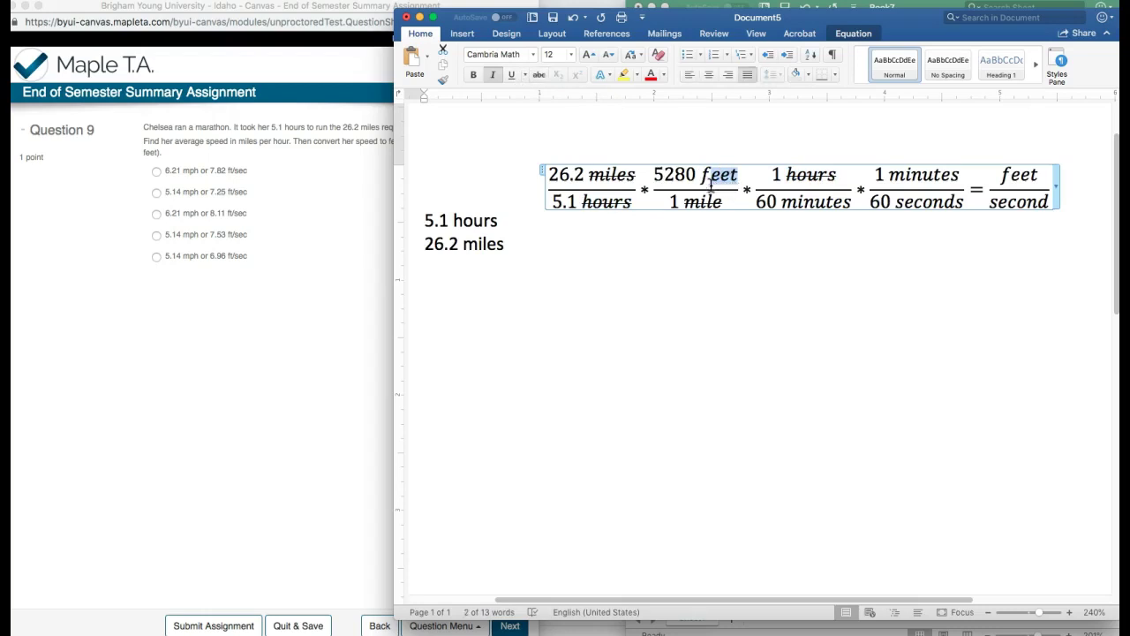
{"action": "double_click", "coordinate": [1033, 177]}
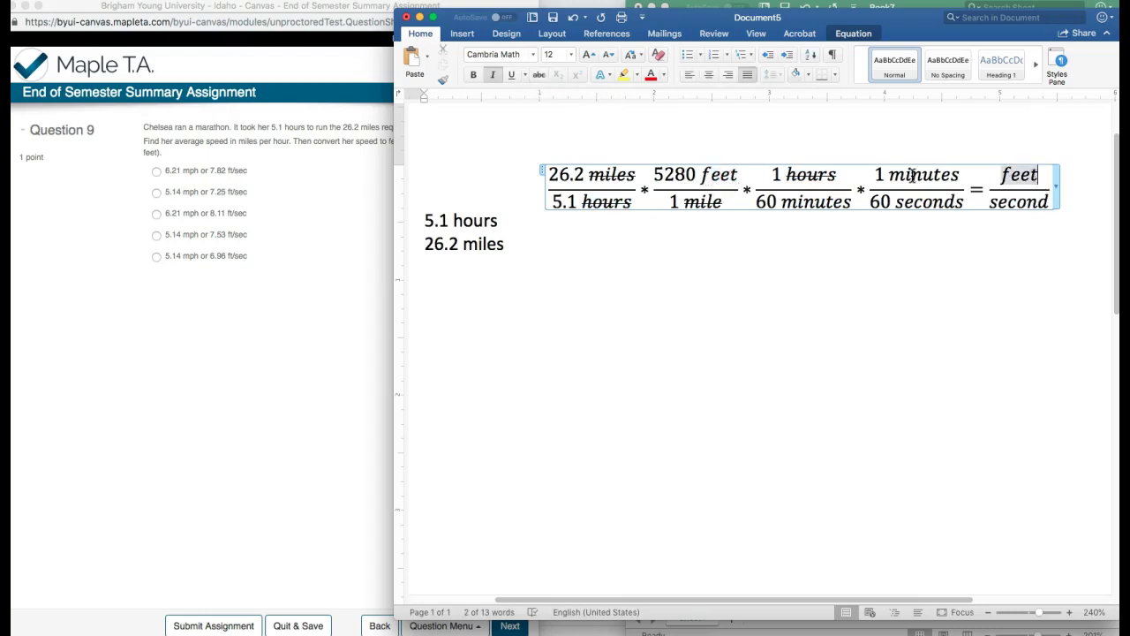
{"action": "left_click_drag", "start_coordinate": [783, 201], "coordinate": [960, 176]}
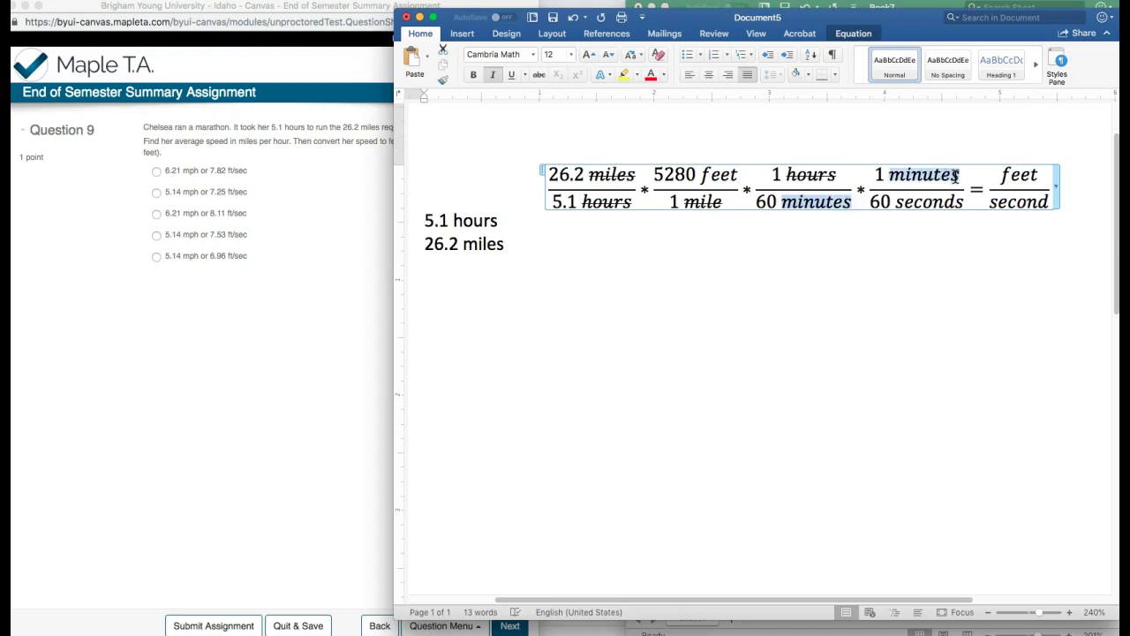
{"action": "left_click", "coordinate": [542, 77]}
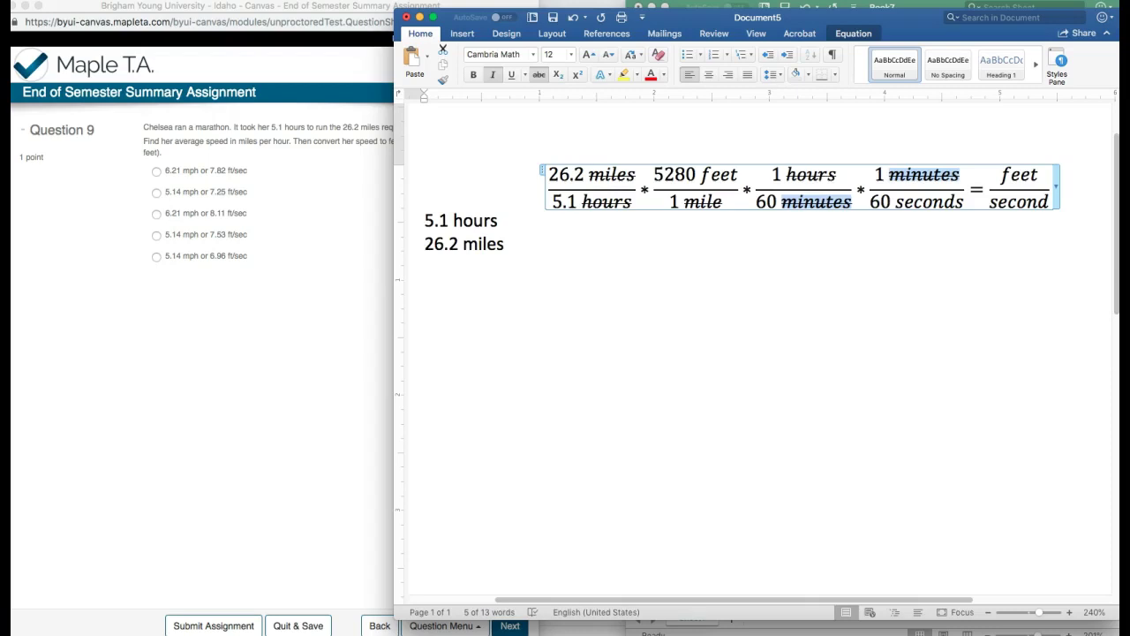
Step: Move the Word document aside and switch to the Excel workbook, fitting its window beside the equation
{"action": "left_click_drag", "start_coordinate": [669, 19], "coordinate": [296, 16]}
{"action": "left_click", "coordinate": [887, 192]}
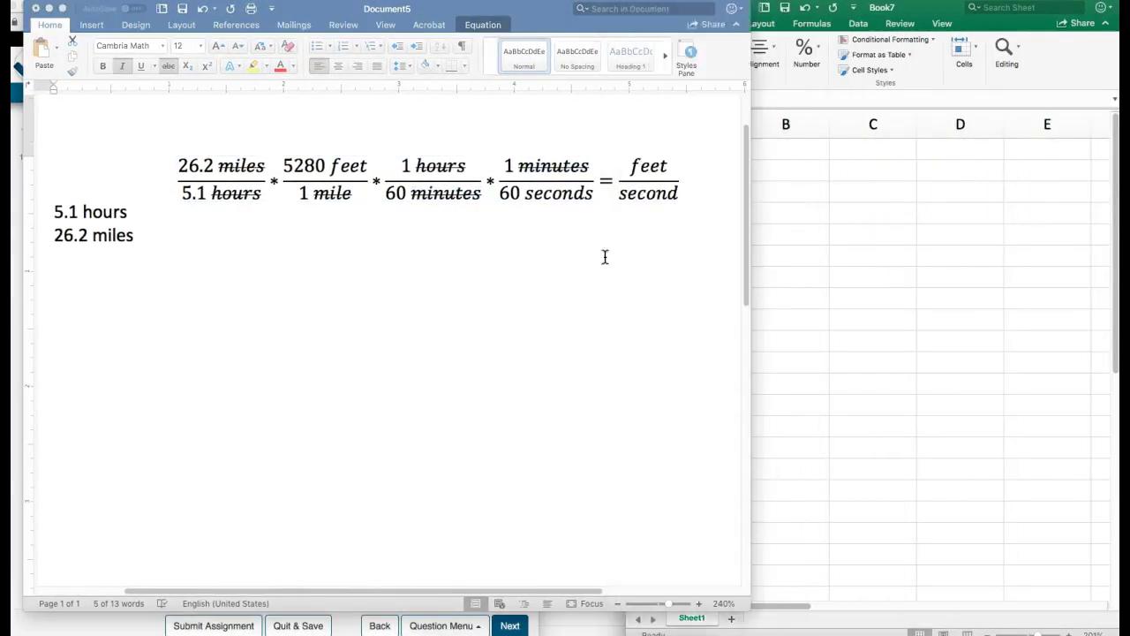
{"action": "left_click", "coordinate": [618, 255]}
{"action": "left_click", "coordinate": [797, 230]}
{"action": "left_click_drag", "start_coordinate": [628, 235], "coordinate": [710, 193]}
Step: Calculate the speed in feet per second in cell A2 with the formula =26.2*5280/(5.1*60*60)
{"action": "left_click", "coordinate": [750, 169]}
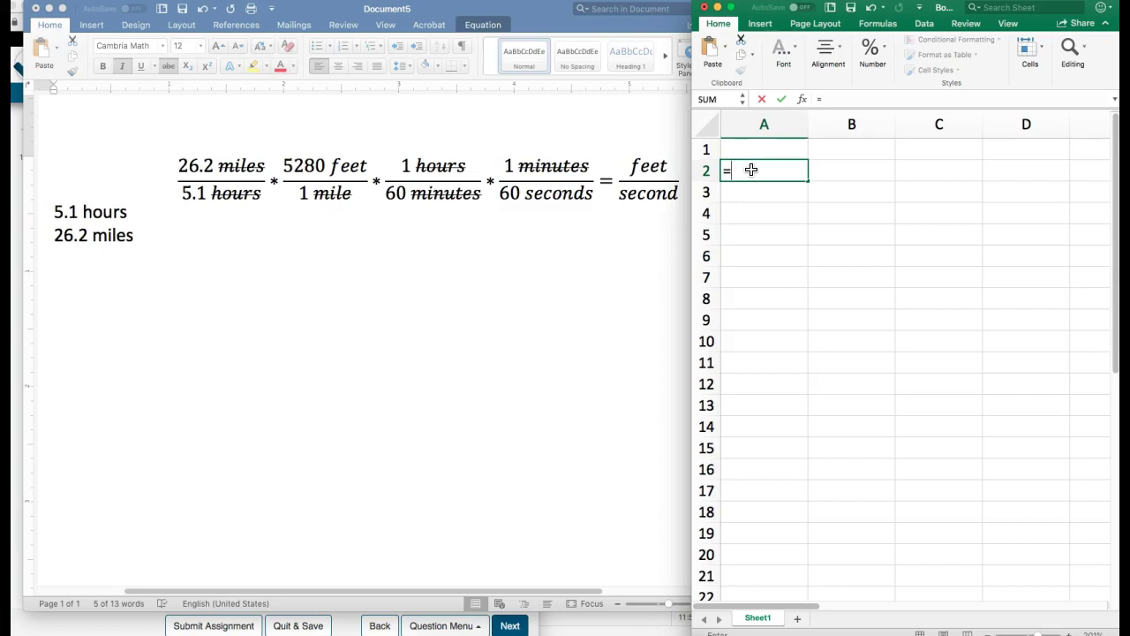
{"action": "type", "text": "26.2*5280"}
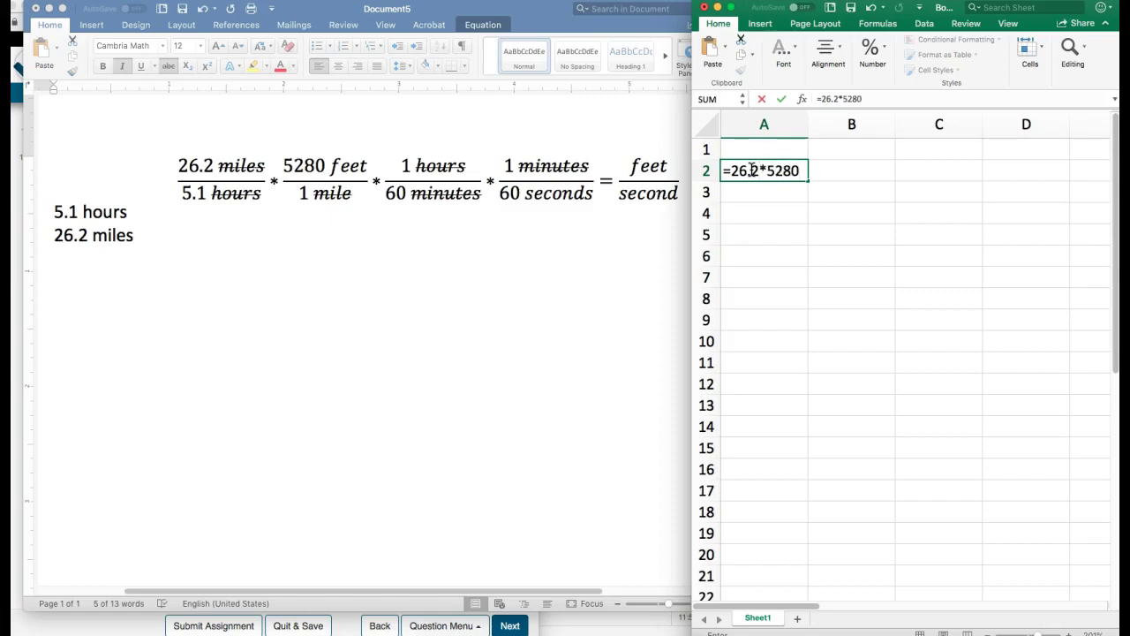
{"action": "type", "text": "*"}
{"action": "key", "text": "BackSpace"}
{"action": "type", "text": "/(5.1*60*60)"}
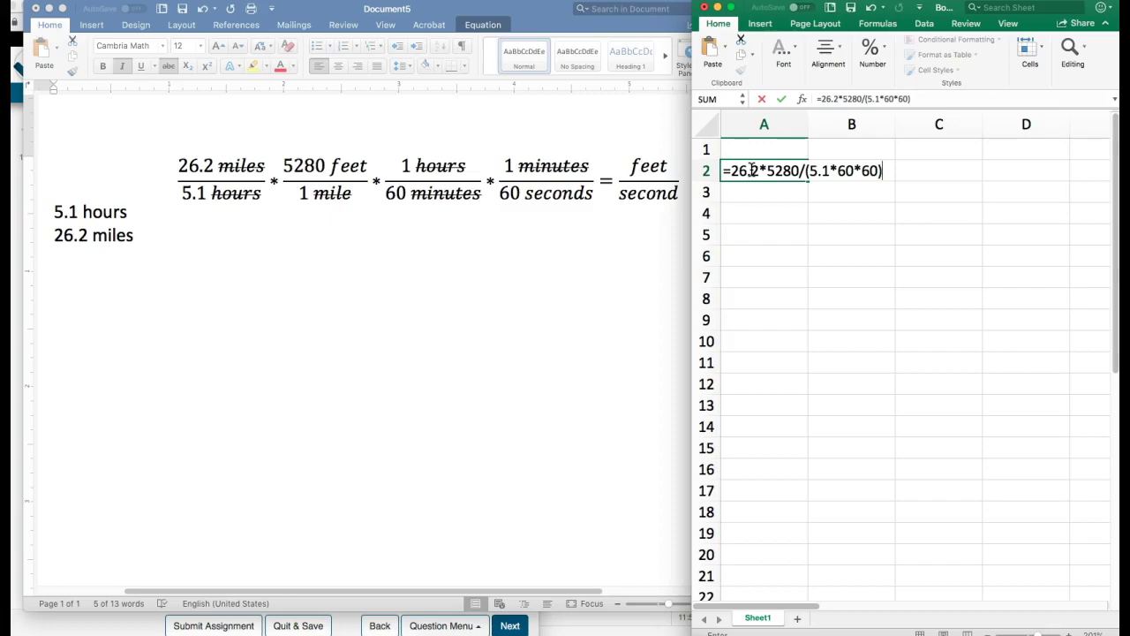
{"action": "key", "text": "Return"}
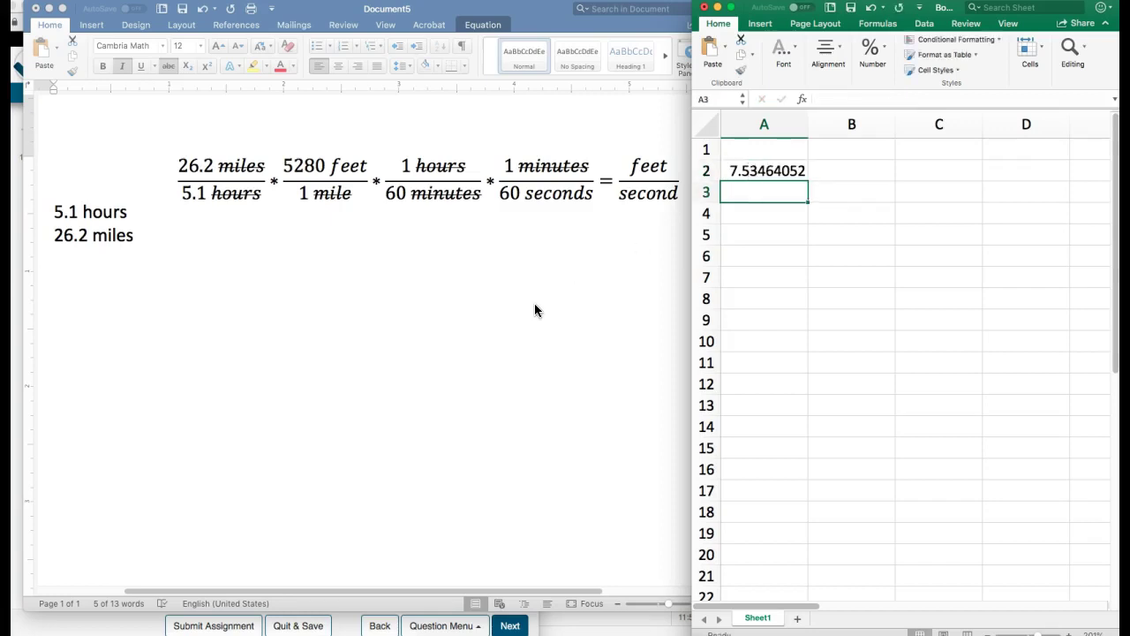
Step: Switch to the Maple T.A. question in the browser, compare the answer choices with the calculated speed, and return to Word
{"action": "left_click", "coordinate": [16, 335]}
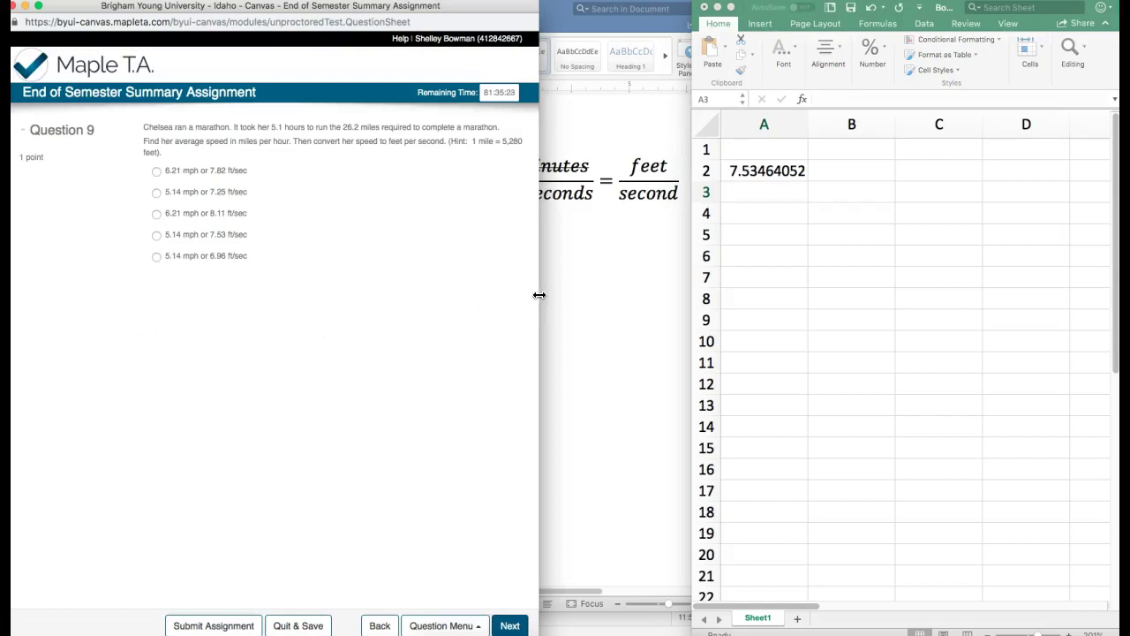
{"action": "left_click_drag", "start_coordinate": [538, 295], "coordinate": [690, 309]}
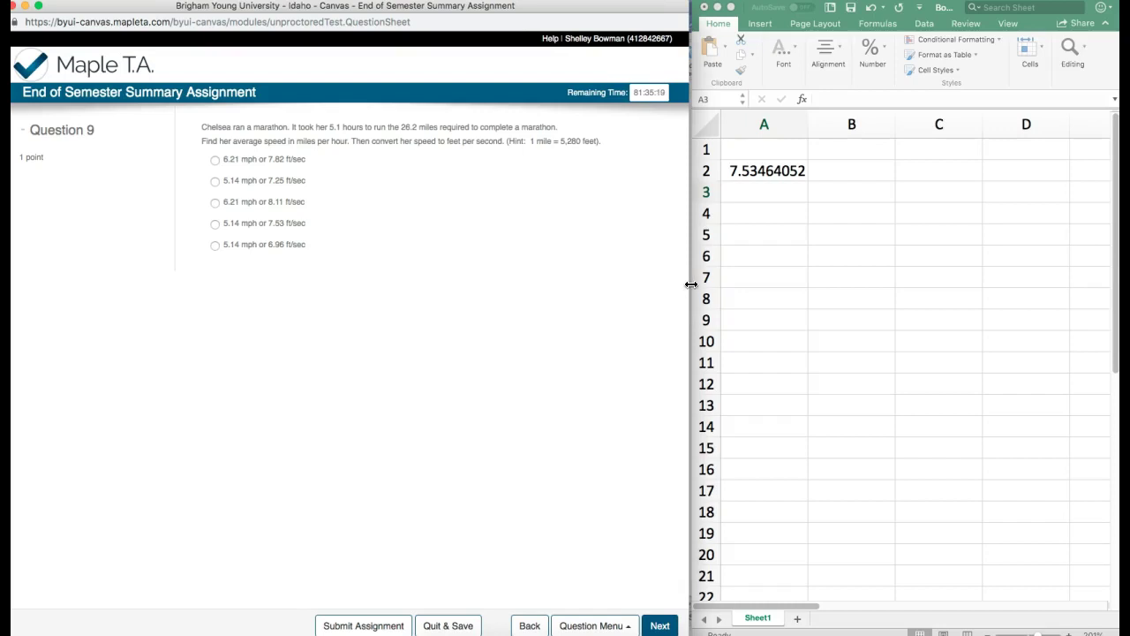
{"action": "left_click_drag", "start_coordinate": [689, 280], "coordinate": [505, 277]}
{"action": "left_click", "coordinate": [595, 237]}
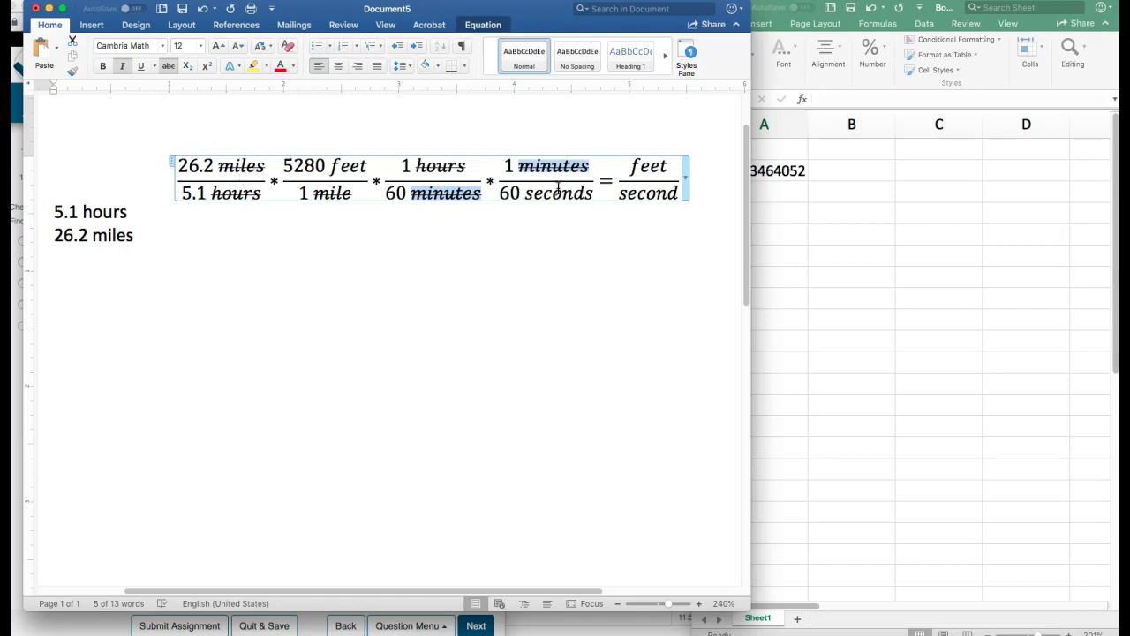
Step: Switch to Excel and calculate the speed in miles per hour in cell A4 with =26.2/5.1
{"action": "left_click", "coordinate": [764, 218]}
{"action": "left_click", "coordinate": [769, 214]}
{"action": "type", "text": "=26.2/"}
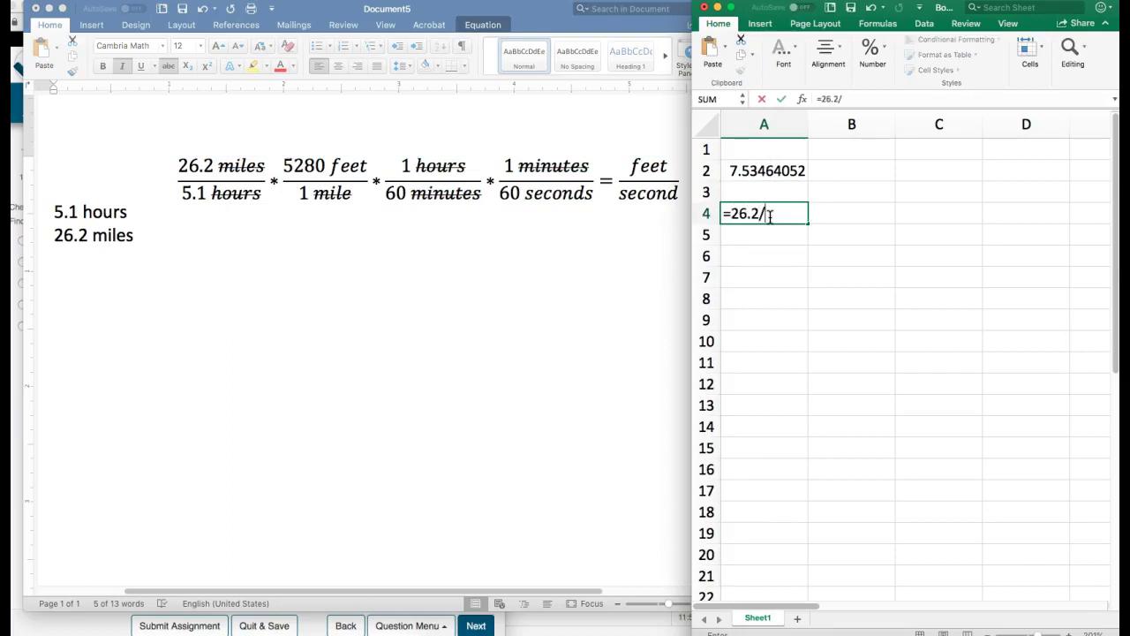
{"action": "type", "text": "5.2"}
{"action": "key", "text": "BackSpace"}
{"action": "type", "text": "1"}
{"action": "key", "text": "Return"}
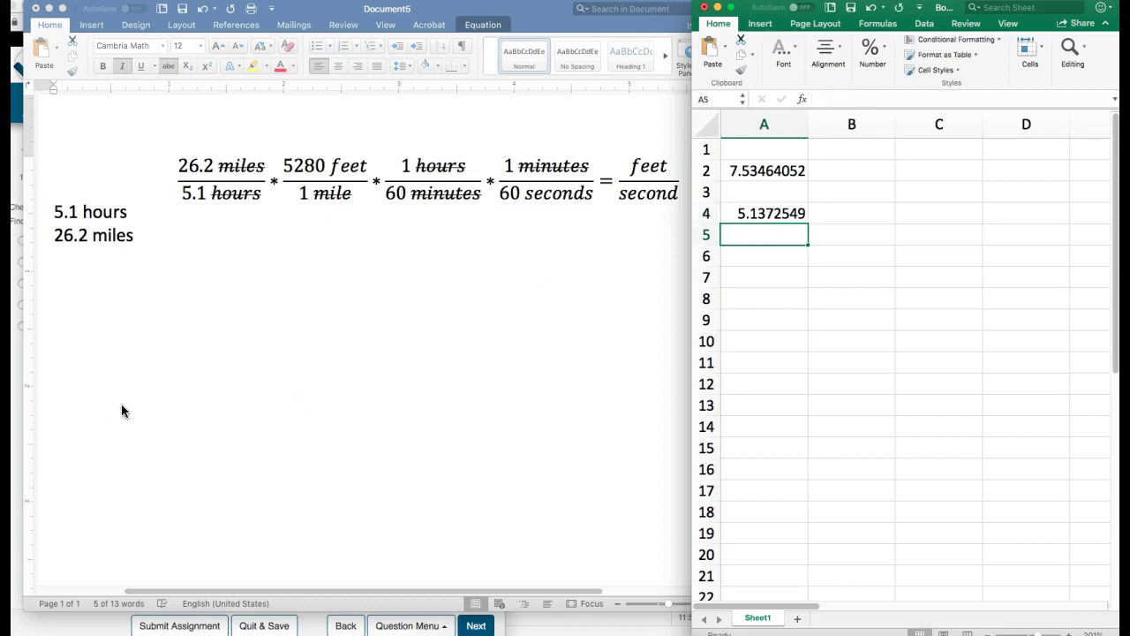
Step: Switch to the Maple T.A. question, widen the browser window, and choose the answer 5.14 mph or 7.53 ft/sec
{"action": "left_click", "coordinate": [15, 398]}
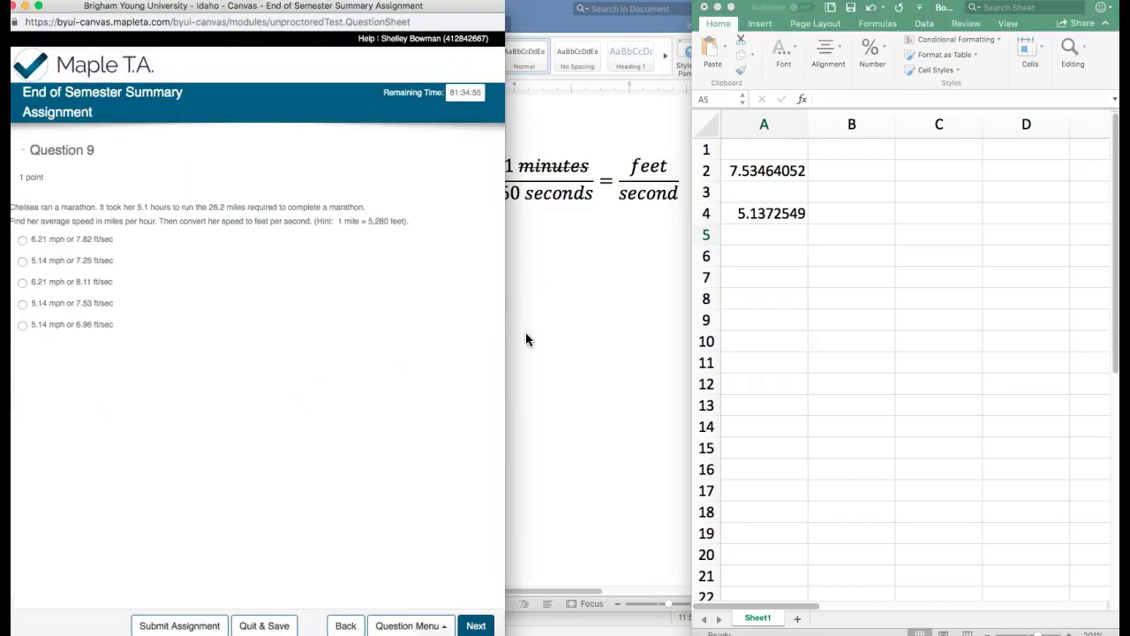
{"action": "left_click_drag", "start_coordinate": [506, 342], "coordinate": [693, 328]}
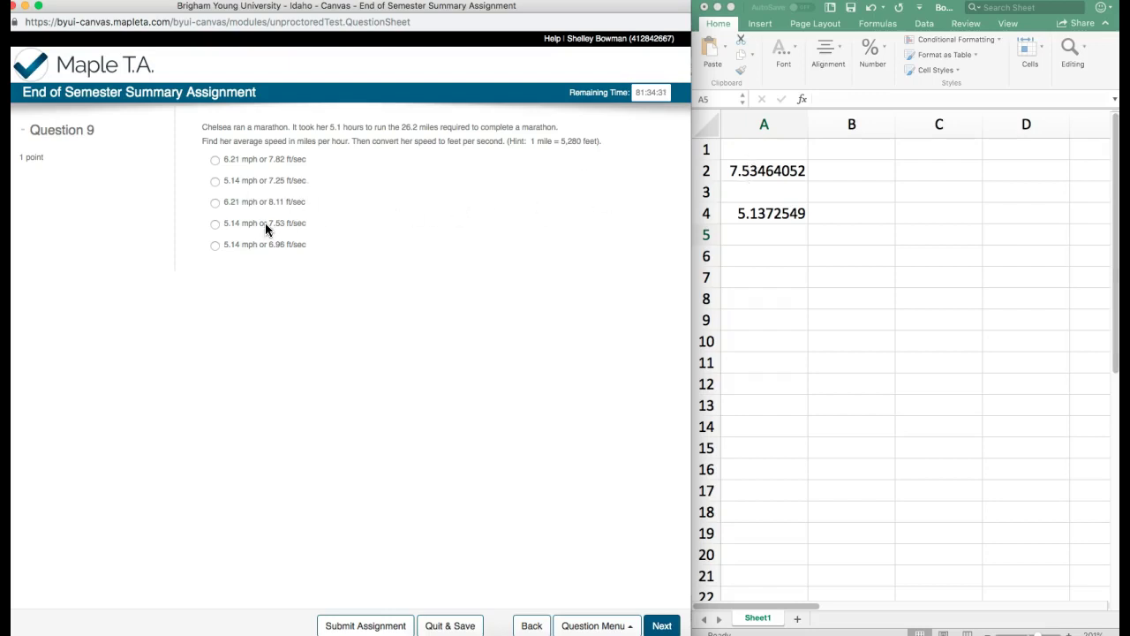
{"action": "left_click", "coordinate": [214, 227]}
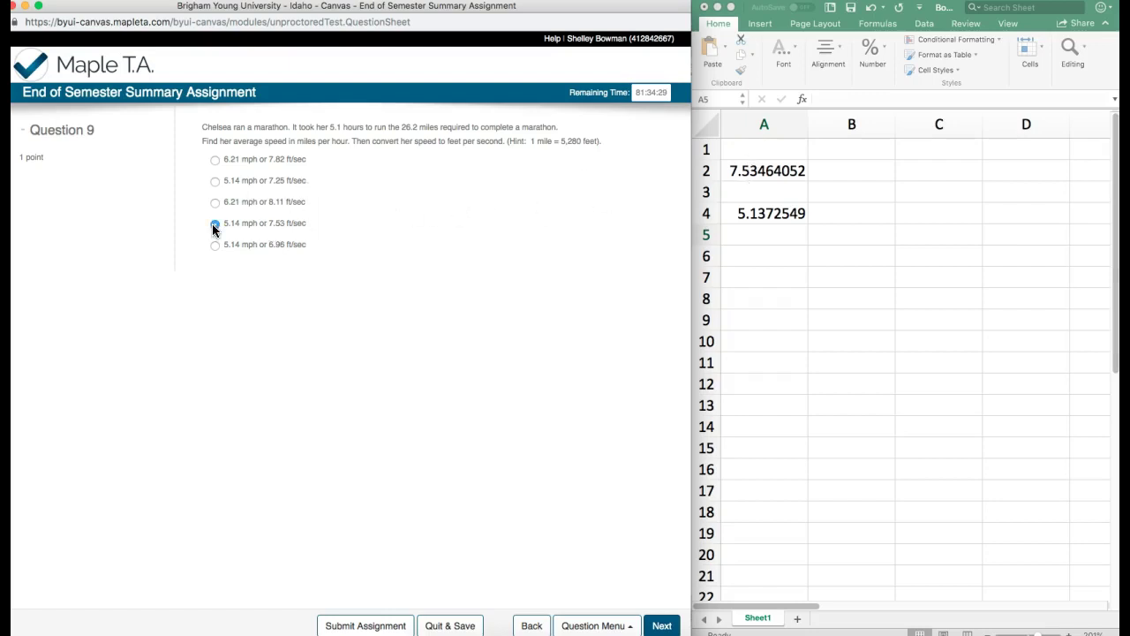